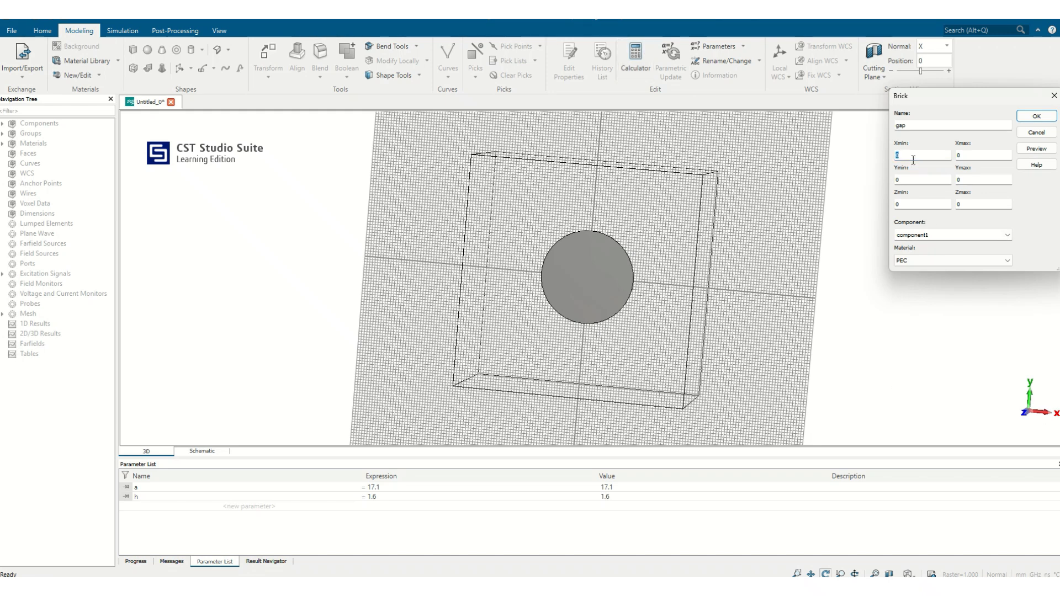
- Set the gap brick's X range from -fw/2-gap to fw/2+gap
type("-fw/2-gap")
key("Tab")
type("fw/")
key("Tab")
- Set the gap brick's Y range from -a to -a+(a-fp)
type("-")
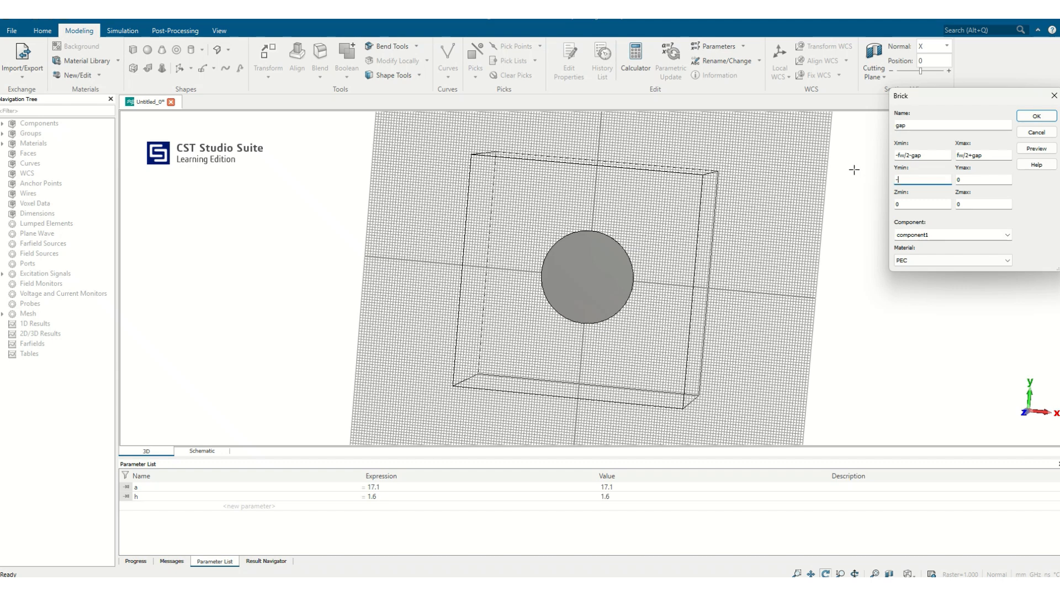
type("a")
key("Tab")
type("-")
key("BackSpace")
type("(a-fp")
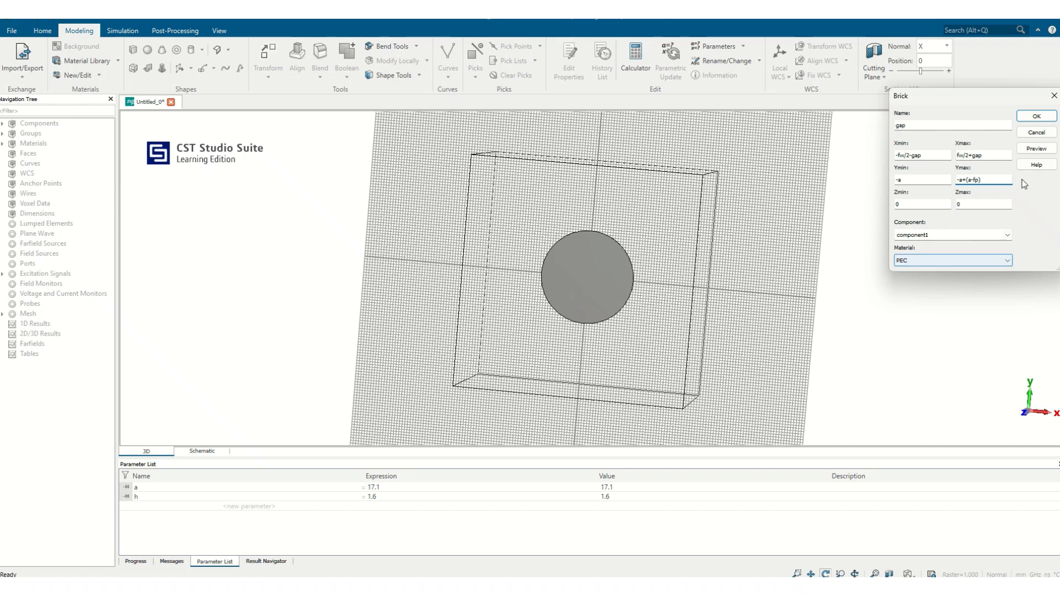
- Preview the gap brick and define its missing parameters as fw = 3.1, gap = 1.5 and fp = 7.1
left_click(1030, 150)
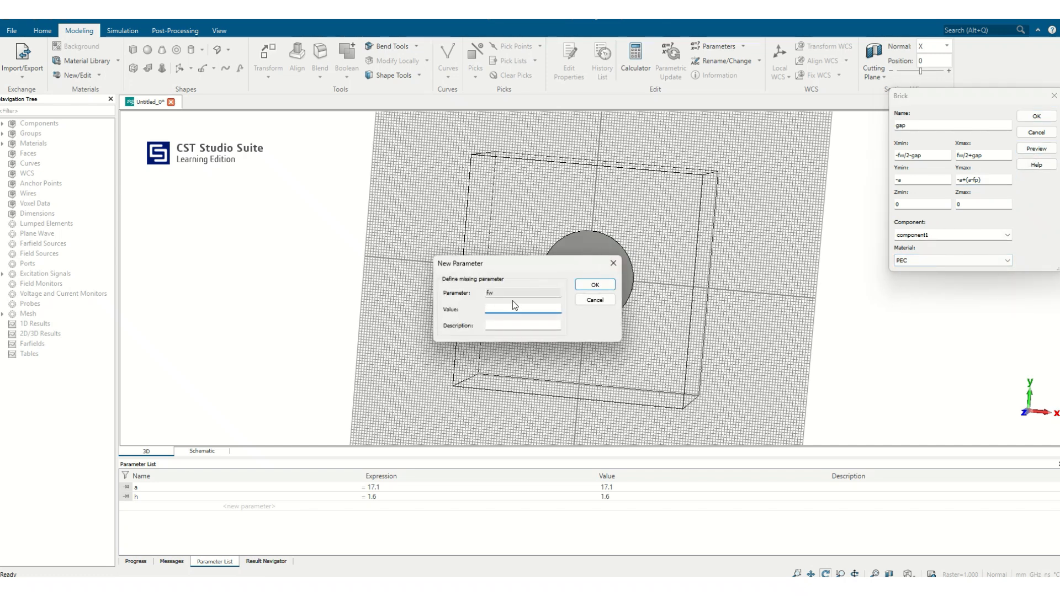
type("3.1")
left_click(595, 284)
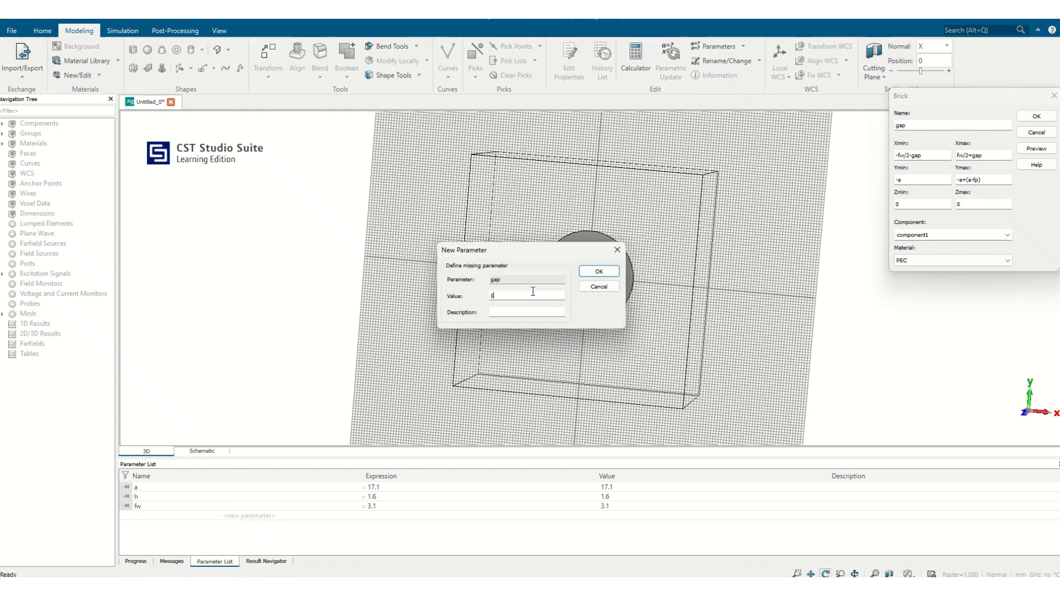
left_click(587, 271)
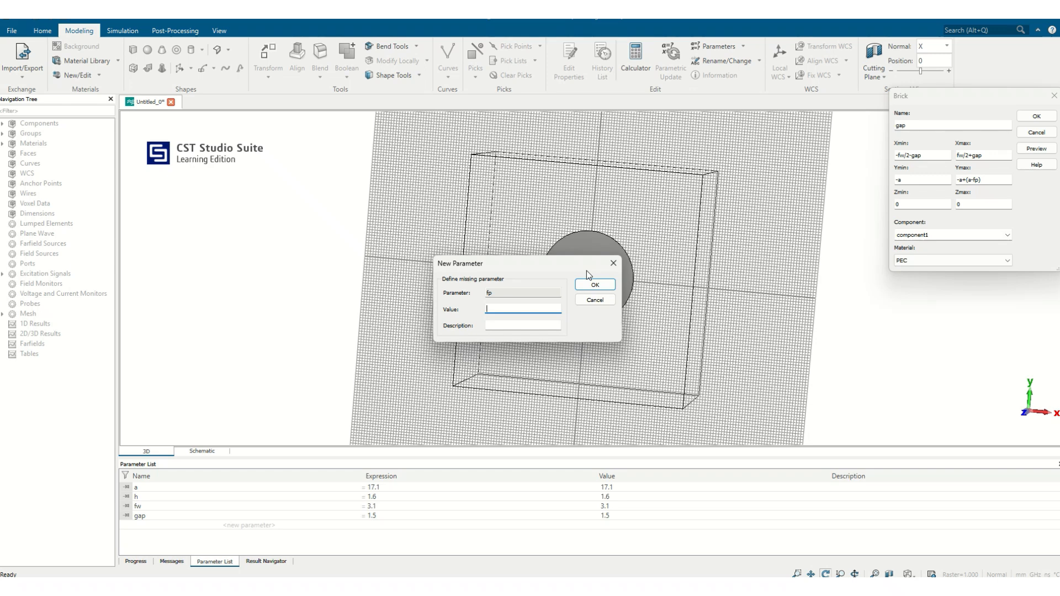
type("7.1")
left_click(596, 284)
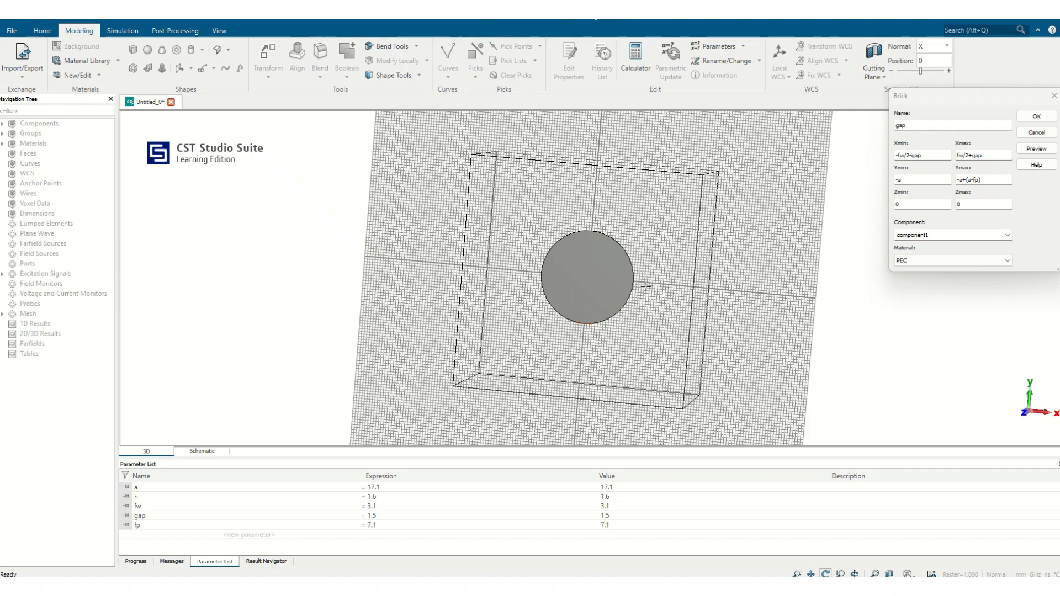
- Try -a-(a-fp) as the gap brick's Ymax and preview it
left_click(966, 178)
key("BackSpace")
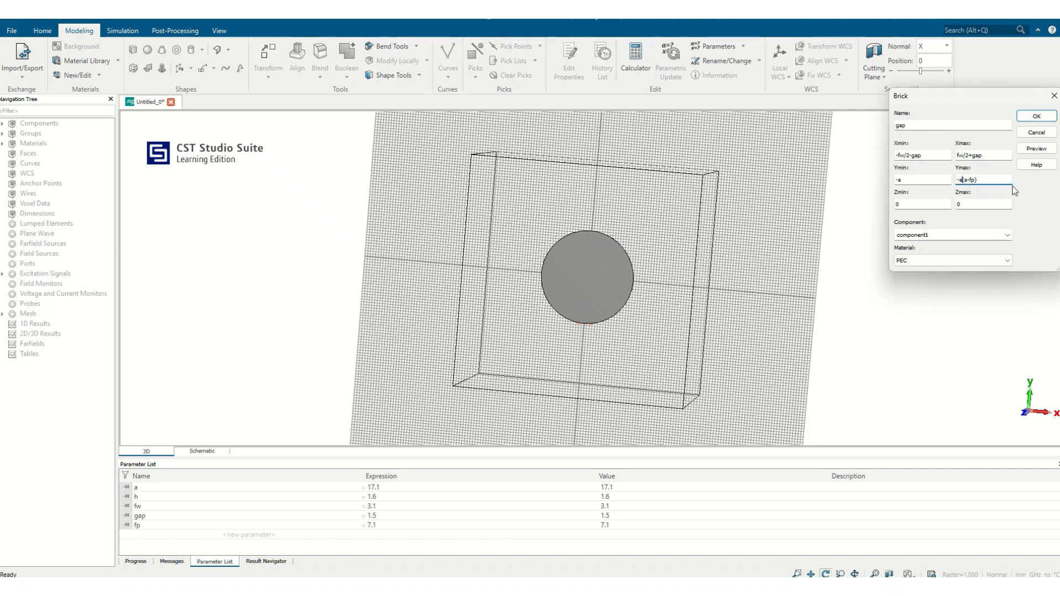
type("-")
left_click(1035, 149)
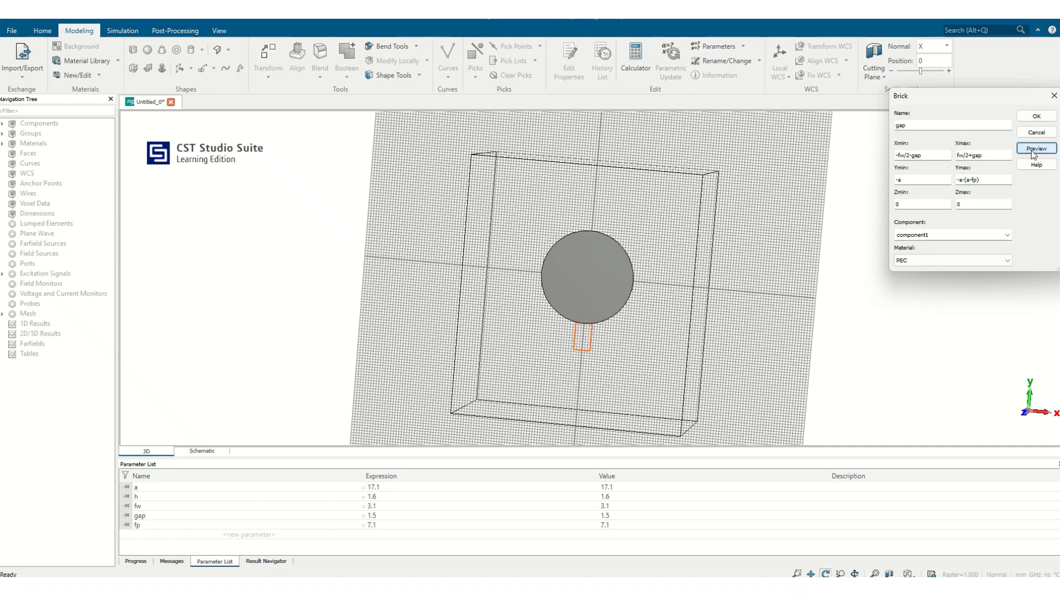
- Try -a+(a+fp) as the gap brick's Ymax and preview its position against the circular patch
left_click(965, 180)
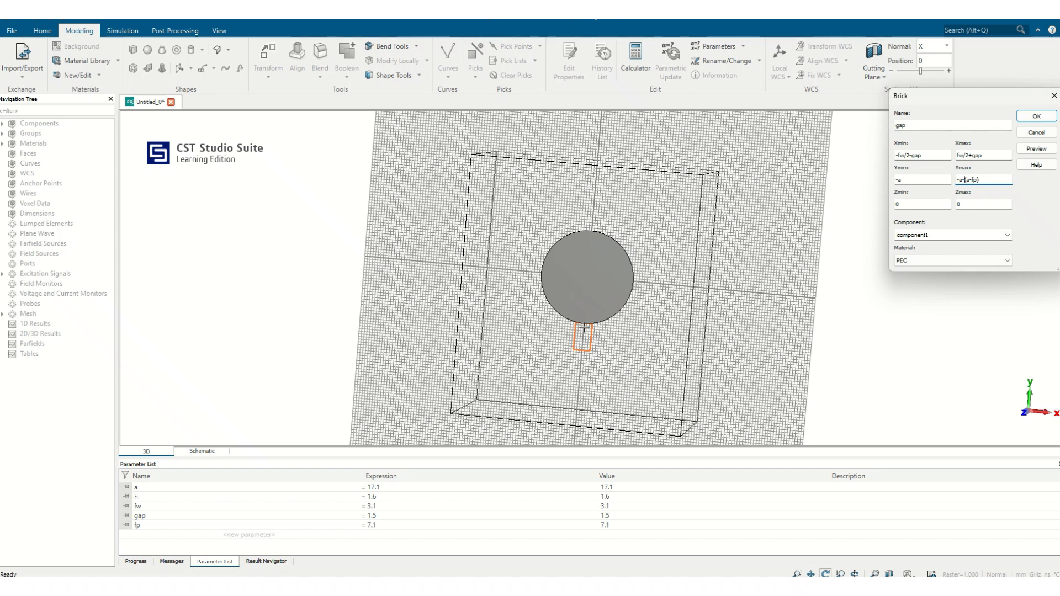
key("BackSpace")
type("+")
double_click(969, 180)
type("+")
left_click(1021, 148)
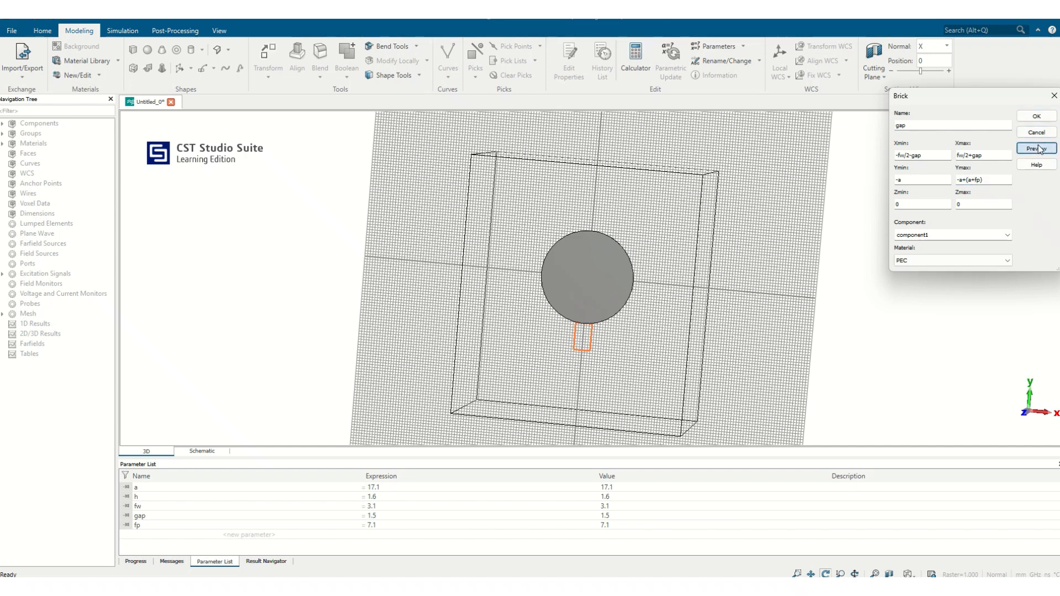
left_click_drag(572, 359, 974, 187)
- Set the gap brick's Z range from h to h+0.035
left_click(968, 215)
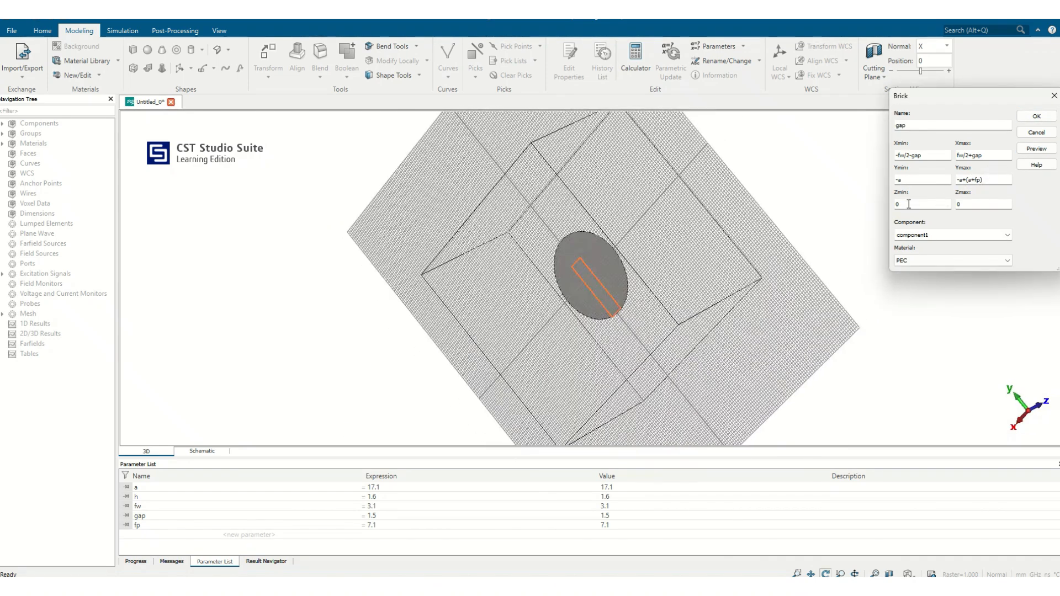
type("h")
key("Tab")
type("h")
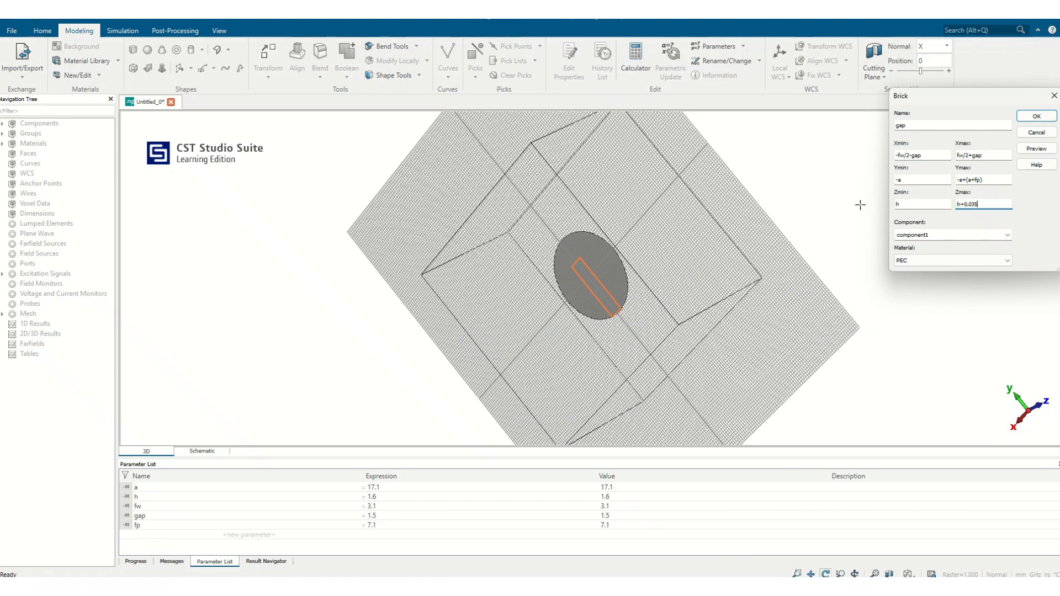
- Set the gap brick's Ymax to -a+(a-fp) and preview the brick
left_click(968, 180)
key("BackSpace")
type("+")
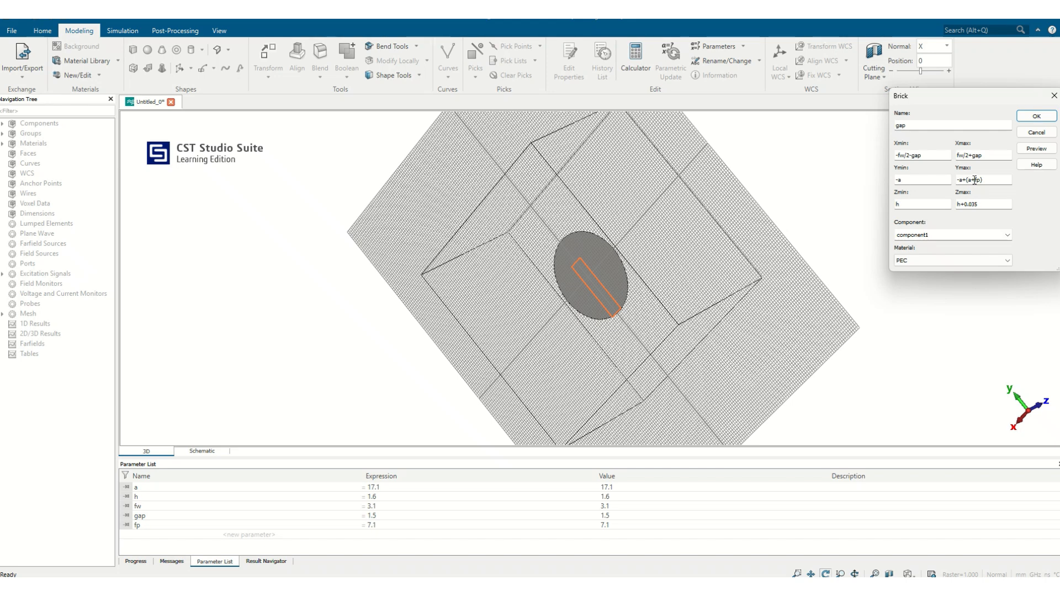
left_click(975, 180)
key("BackSpace")
type("-")
left_click_drag(773, 273, 691, 299)
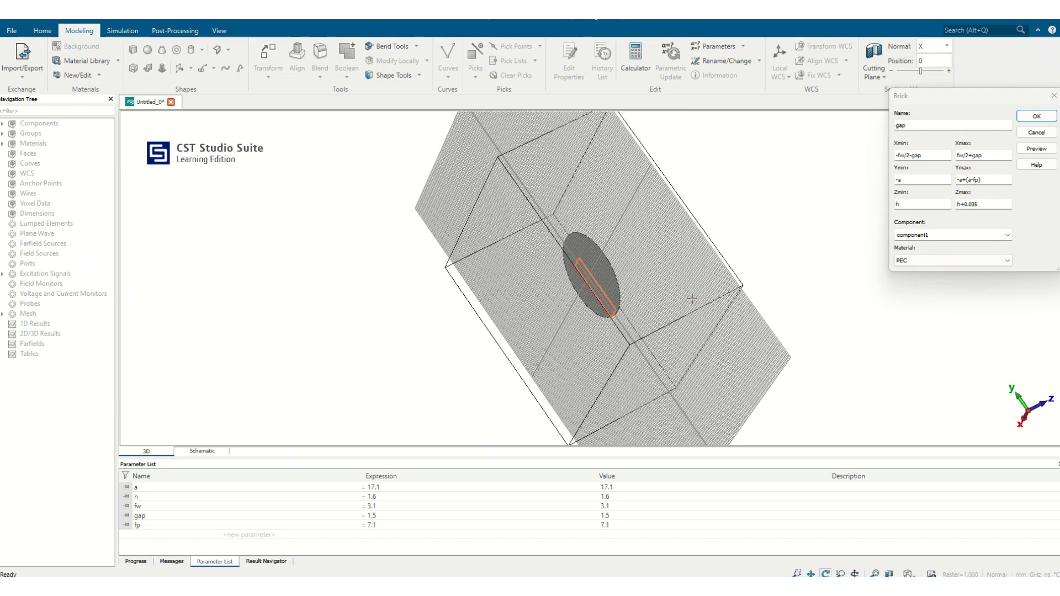
left_click(1036, 148)
- Inspect the previewed gap brick at the lower edge of the circular patch and create it
left_click_drag(745, 248, 507, 381)
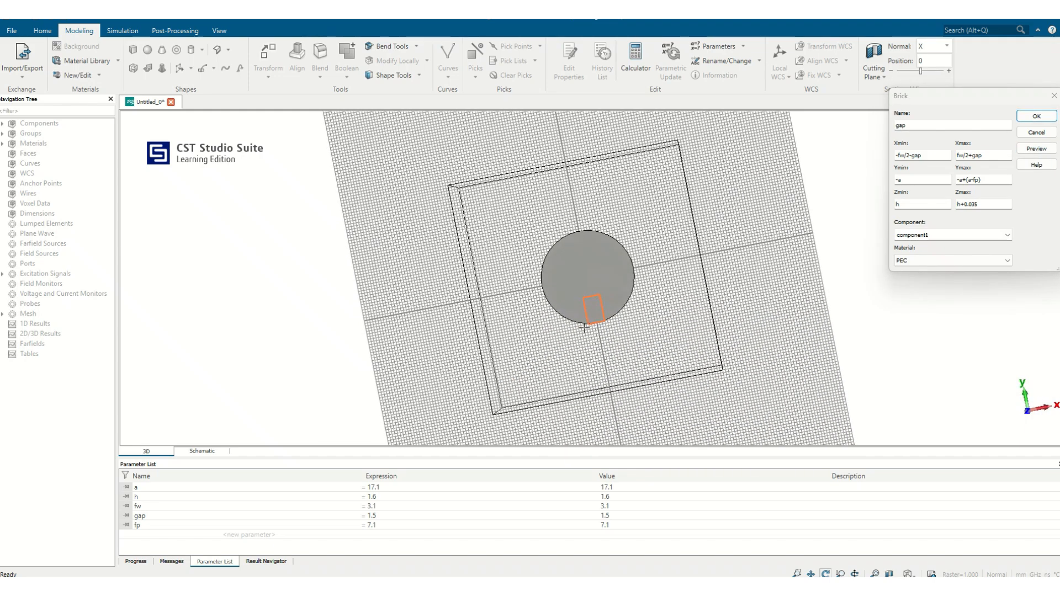
left_click_drag(598, 320, 658, 271)
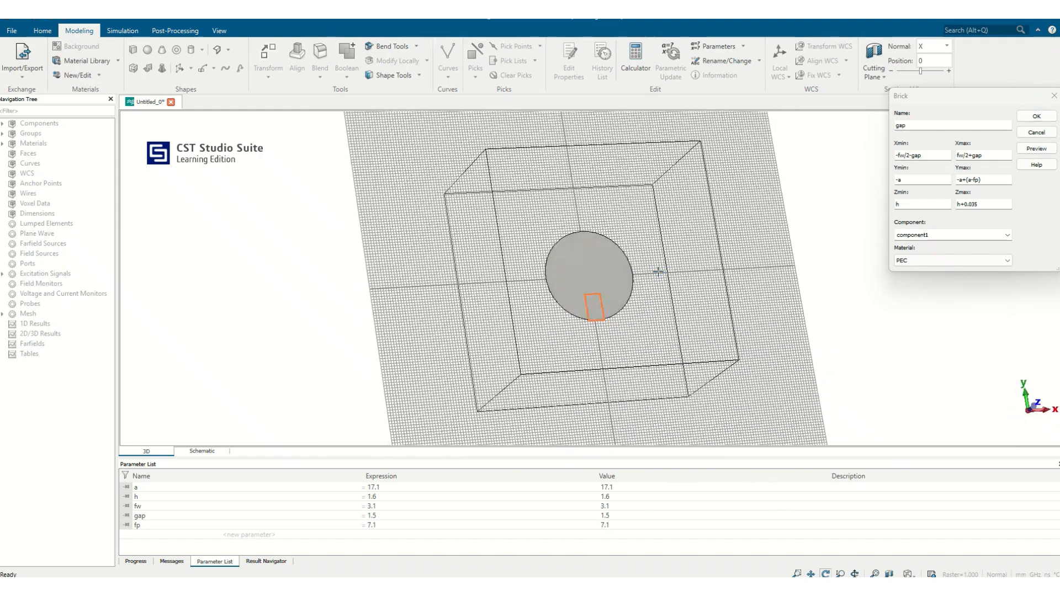
left_click_drag(625, 319, 428, 201)
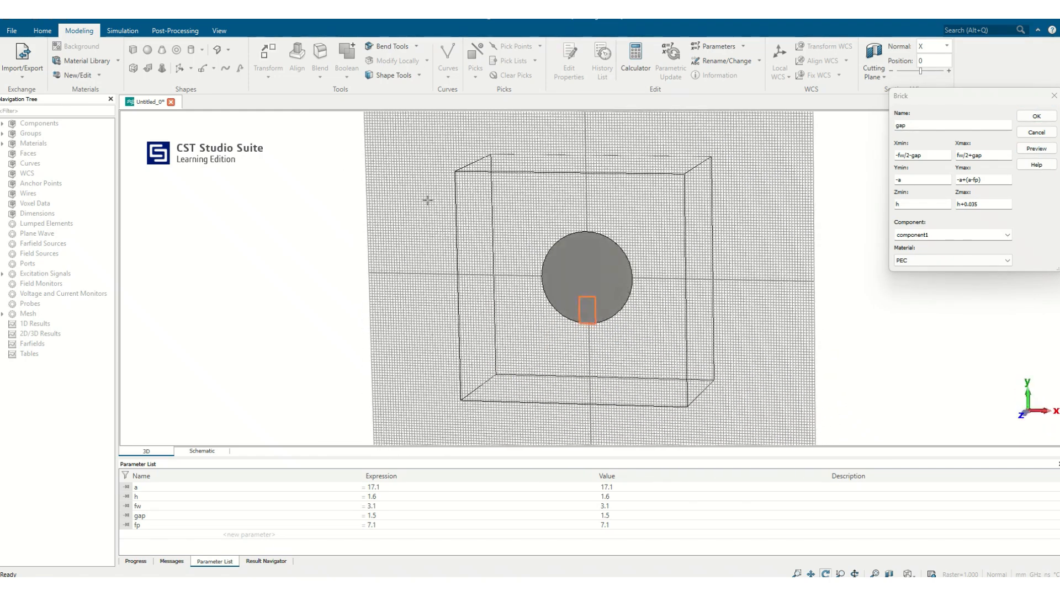
left_click(1036, 115)
left_click_drag(684, 322, 794, 263)
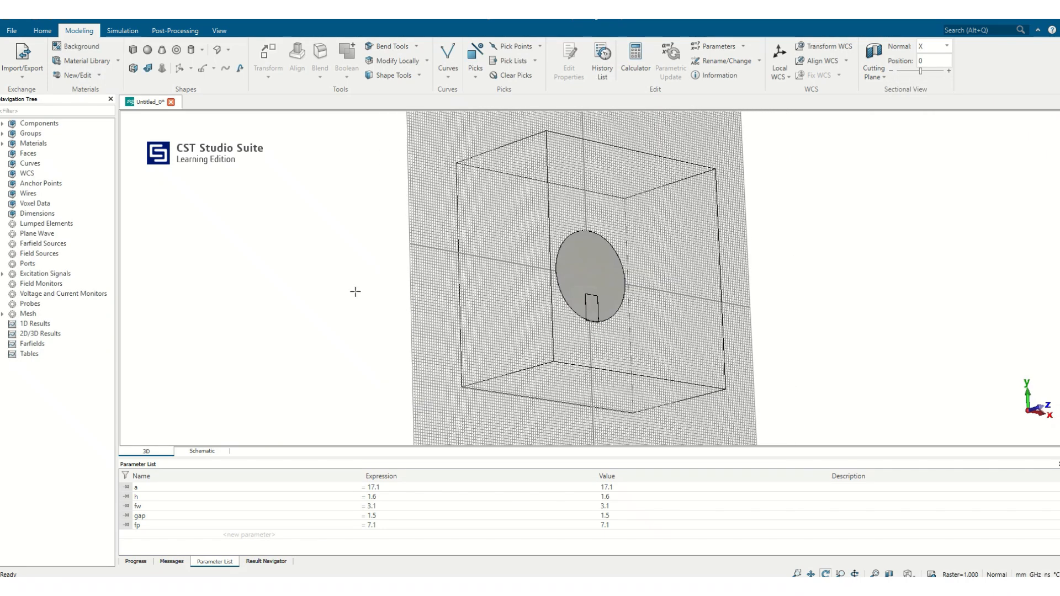
- Subtract the gap brick from the circle solid in component1 to cut the inset notch
left_click(3, 124)
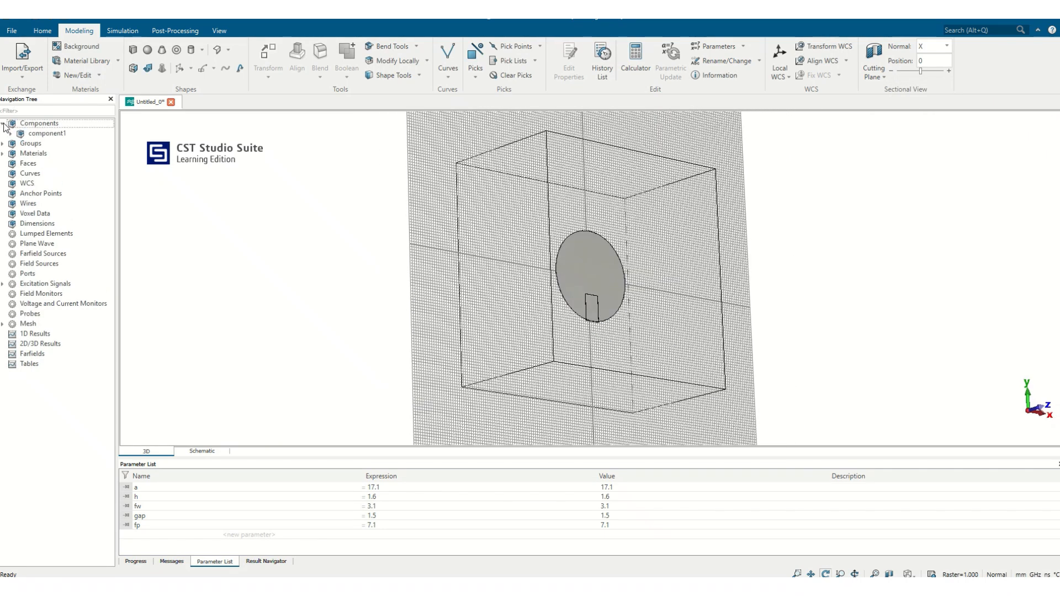
left_click(10, 134)
left_click(34, 144)
left_click(34, 146)
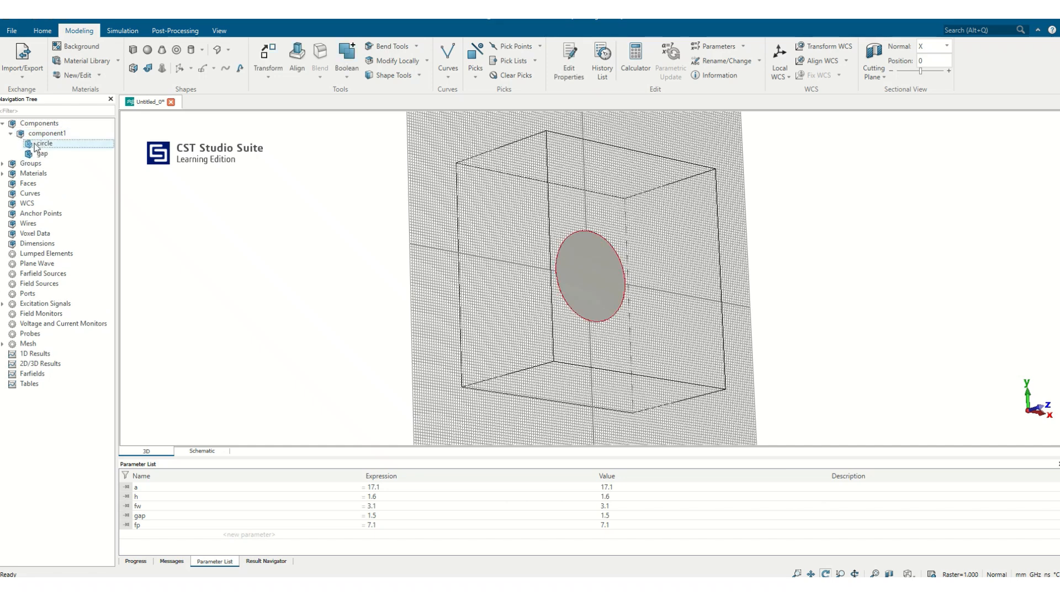
key("minus")
left_click(42, 153)
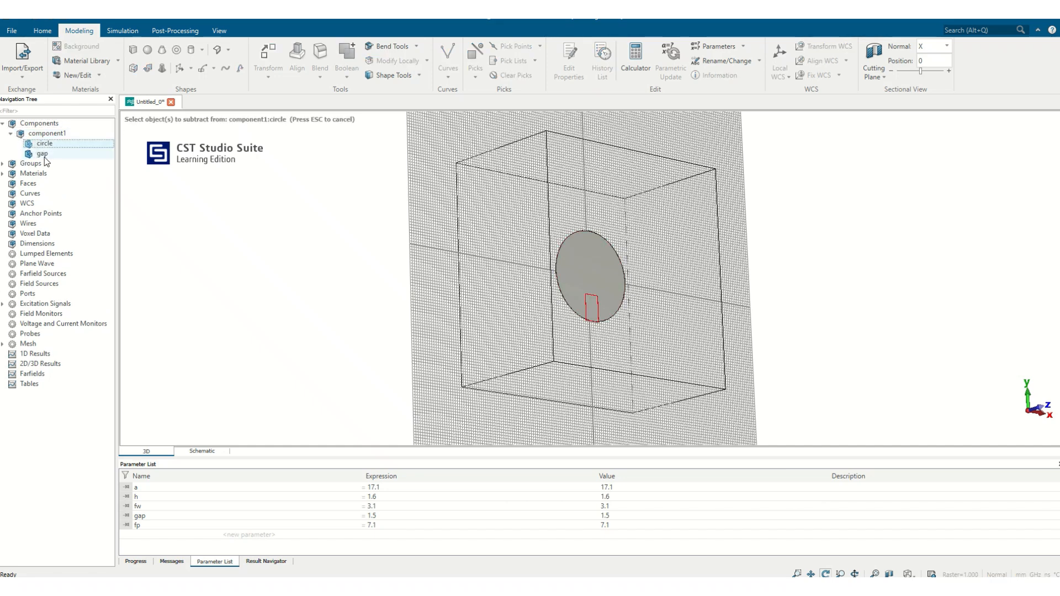
key("Return")
left_click_drag(560, 258, 521, 305)
left_click_drag(654, 296, 579, 316)
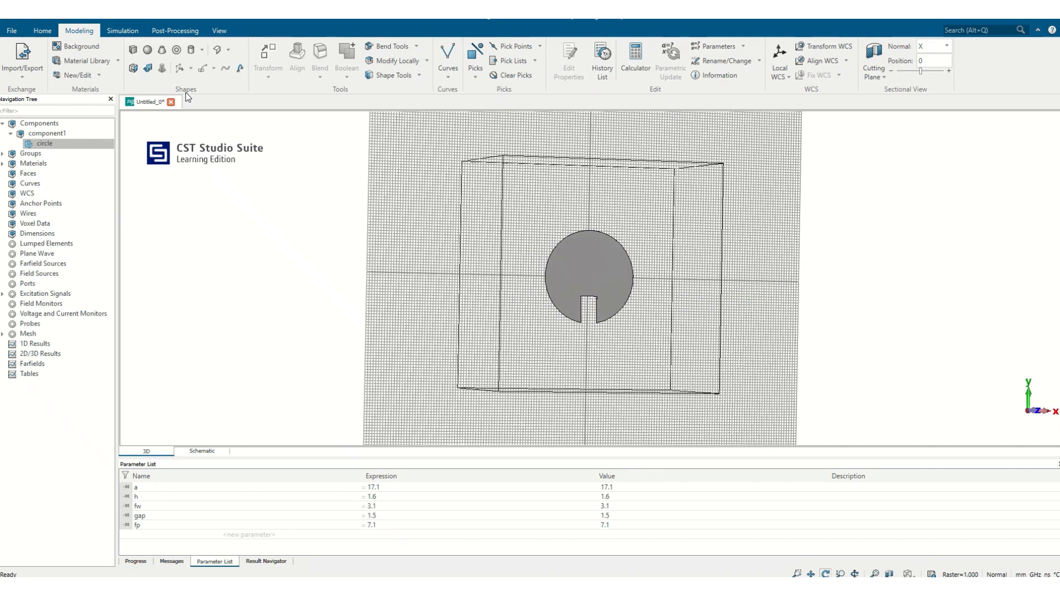
- Start a new brick named feed with an X range from -fw/2 to fw/2
left_click(134, 50)
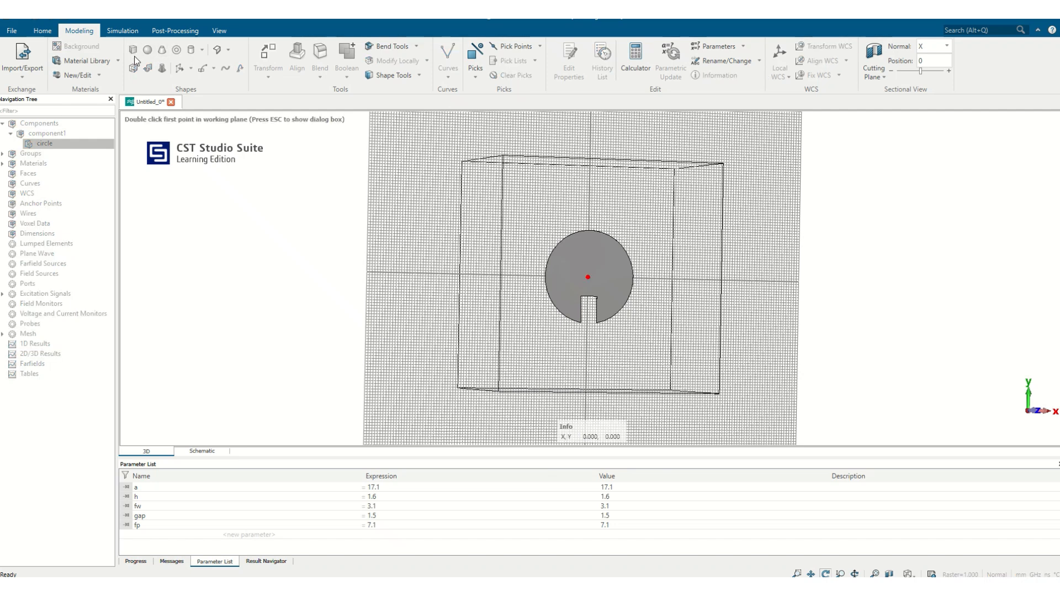
key("Escape")
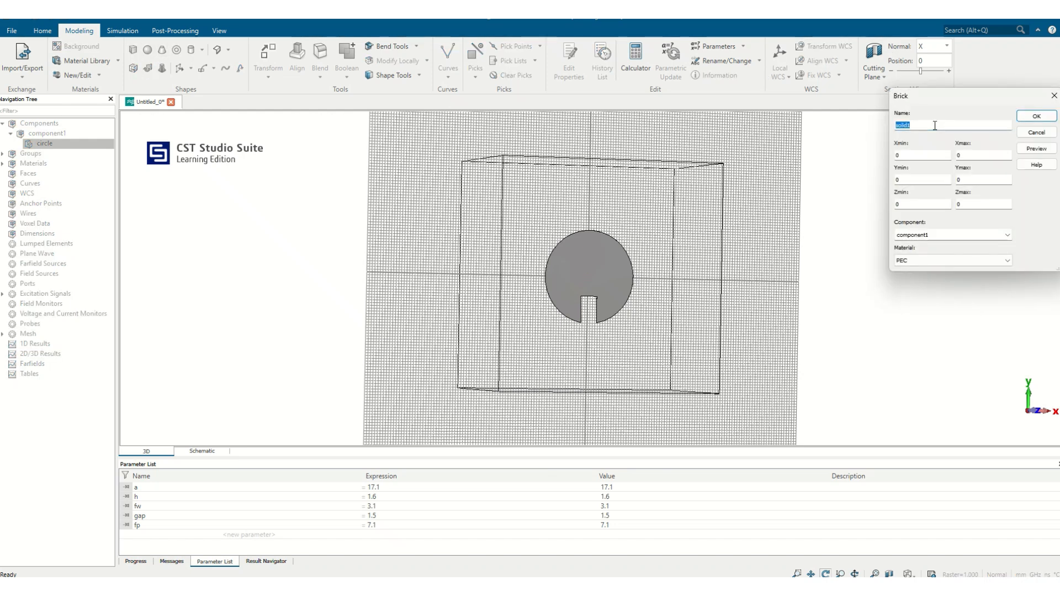
type("feed")
key("Tab")
type("-fw/2")
key("Tab")
type("fw/2")
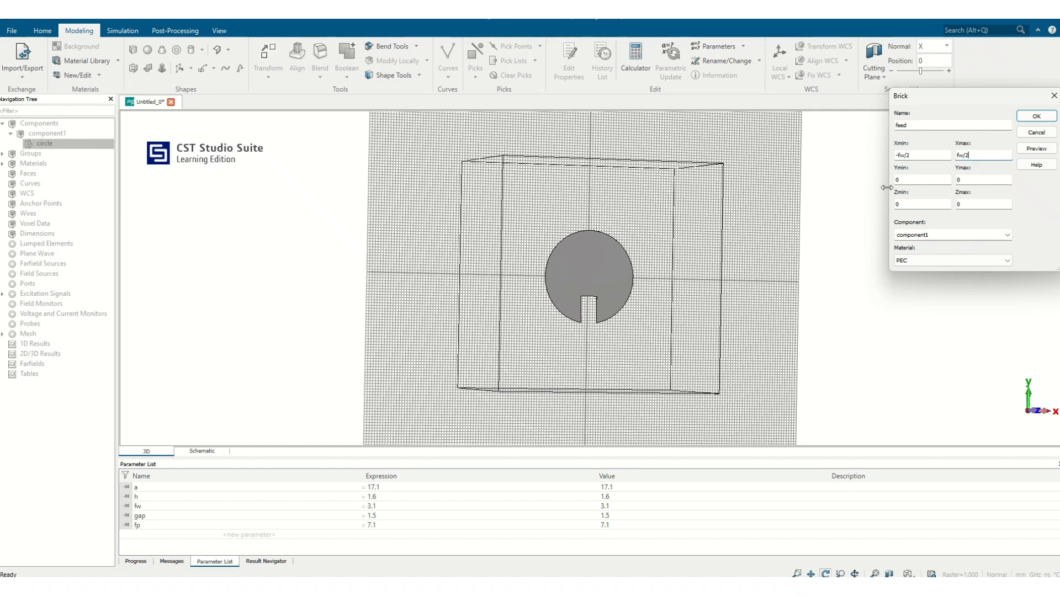
- Set the feed brick's Ymin to -a+(a-fp) and Ymax to -fl
key("Tab")
type("-a+(a-fp)")
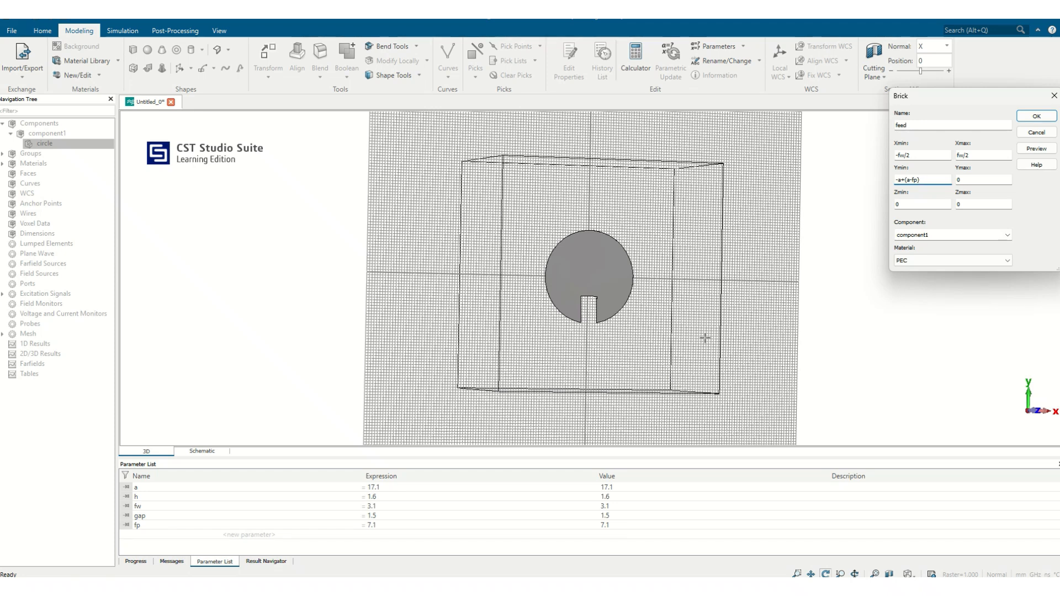
left_click(958, 178)
type("-")
type("a")
- Set the feed brick's Z range from h to h+0.035
key("Tab")
type("h")
key("Tab")
type("h")
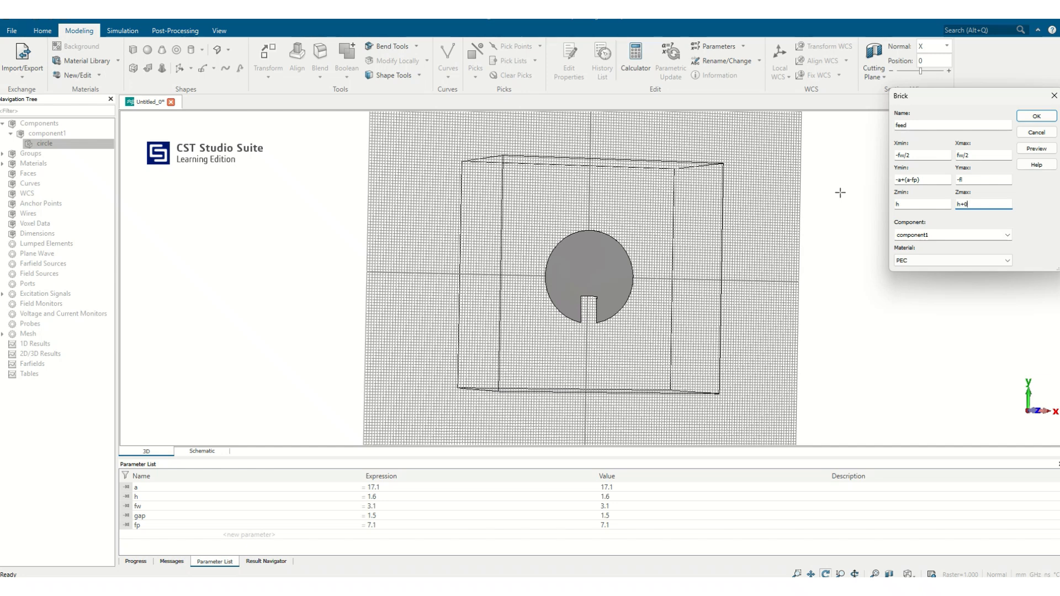
type("+0.035")
- Preview the feed brick and define the missing parameter fl as 14.75
left_click(1036, 148)
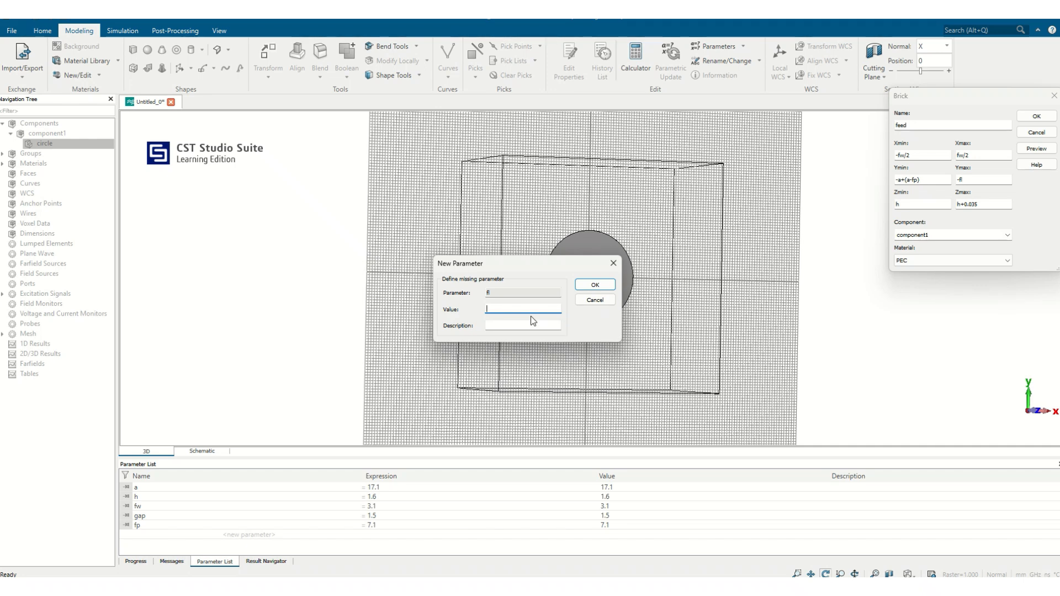
type("14.75")
left_click(596, 285)
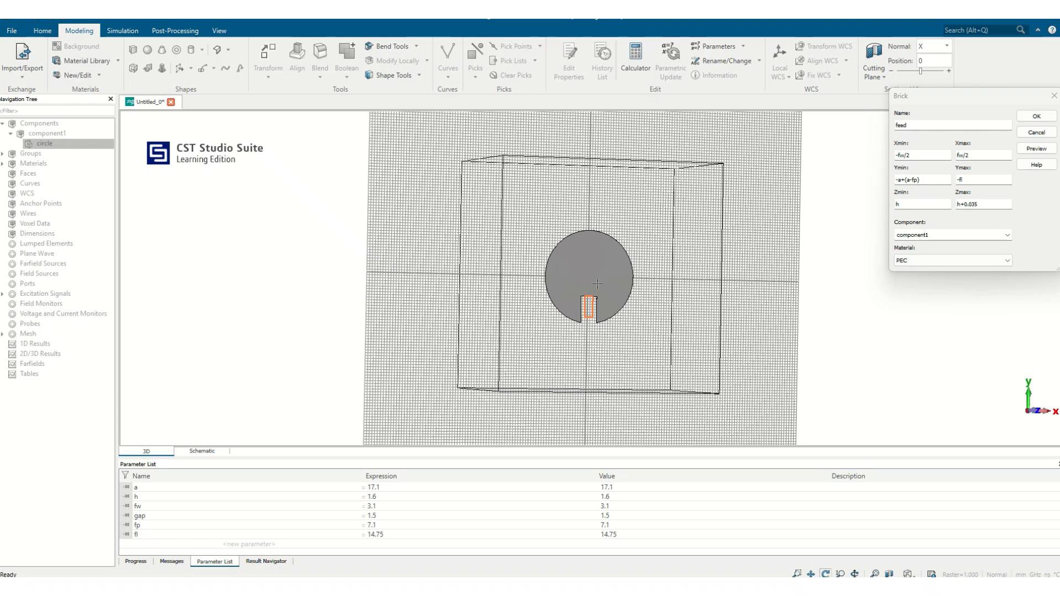
- Set the feed brick's Ymax to -a-fl, preview it, and create the feed line
left_click(960, 180)
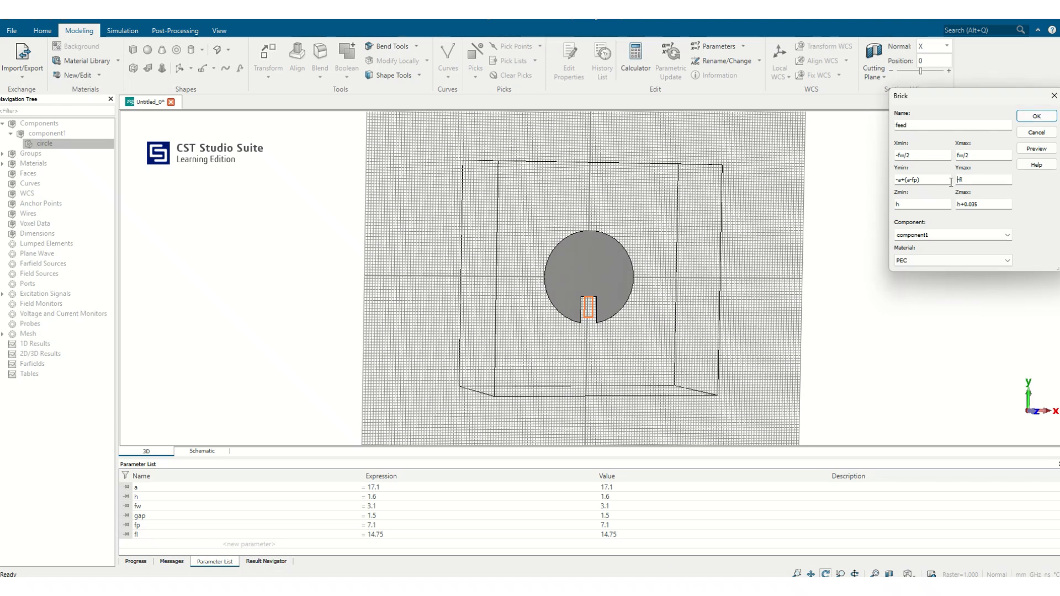
type("a-")
left_click(1035, 149)
left_click_drag(716, 274, 614, 280)
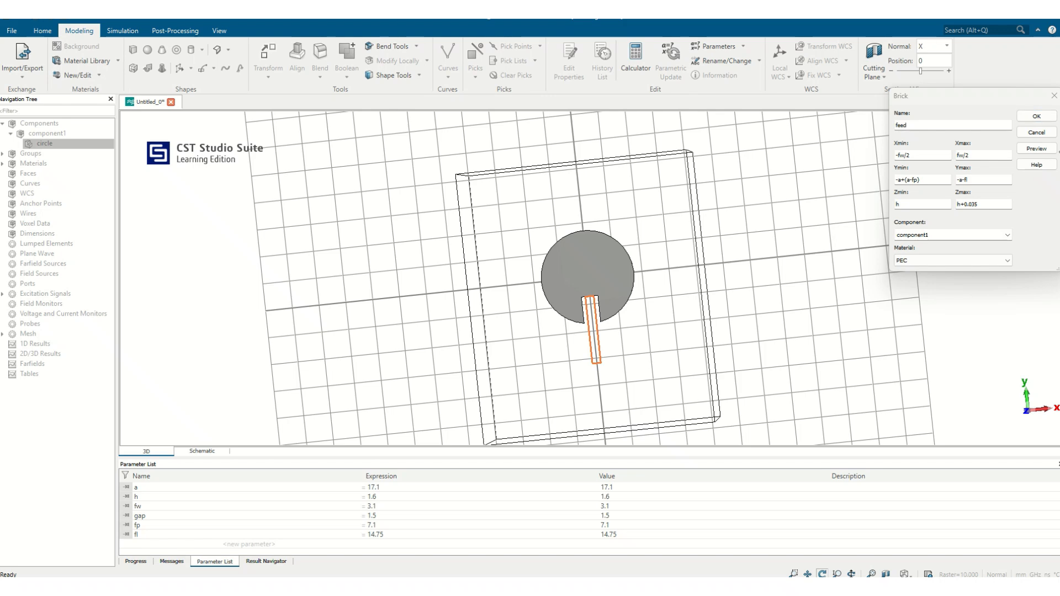
left_click(1036, 116)
left_click_drag(784, 231, 680, 214)
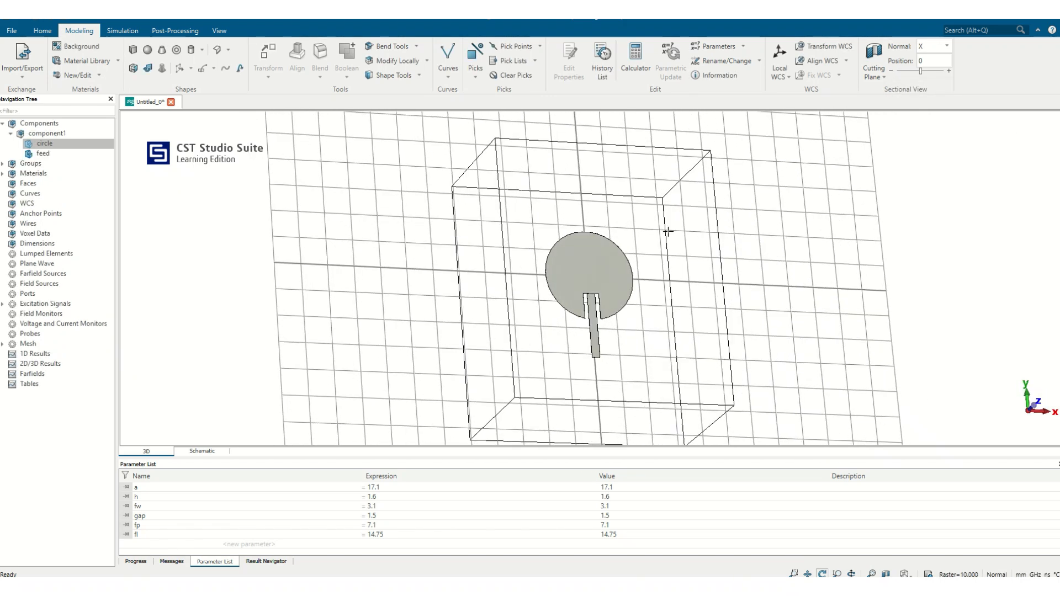
left_click_drag(639, 273, 598, 298)
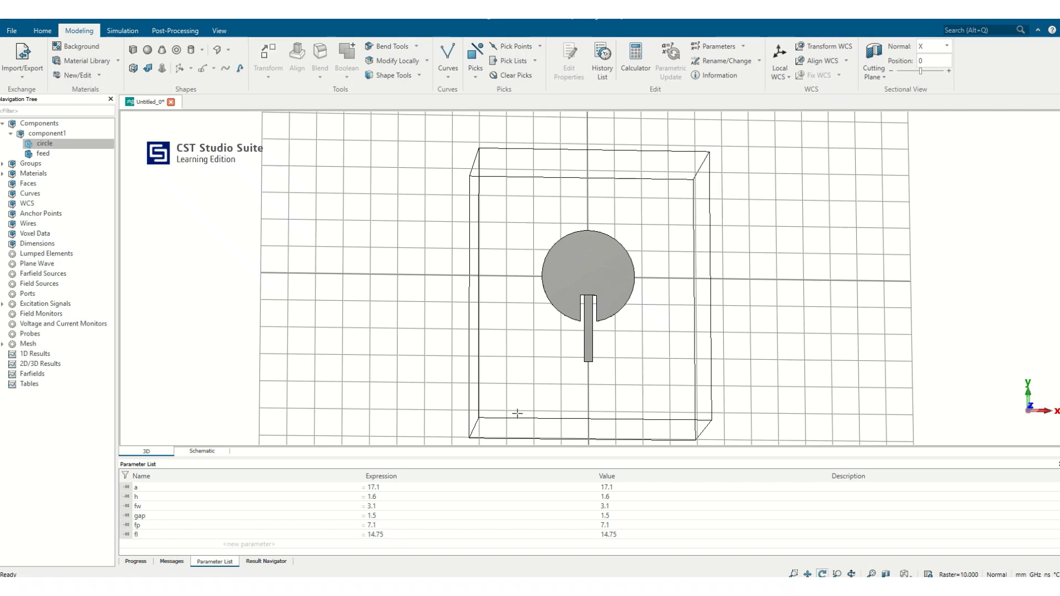
- Start a new brick named die for the antenna substrate
left_click(132, 50)
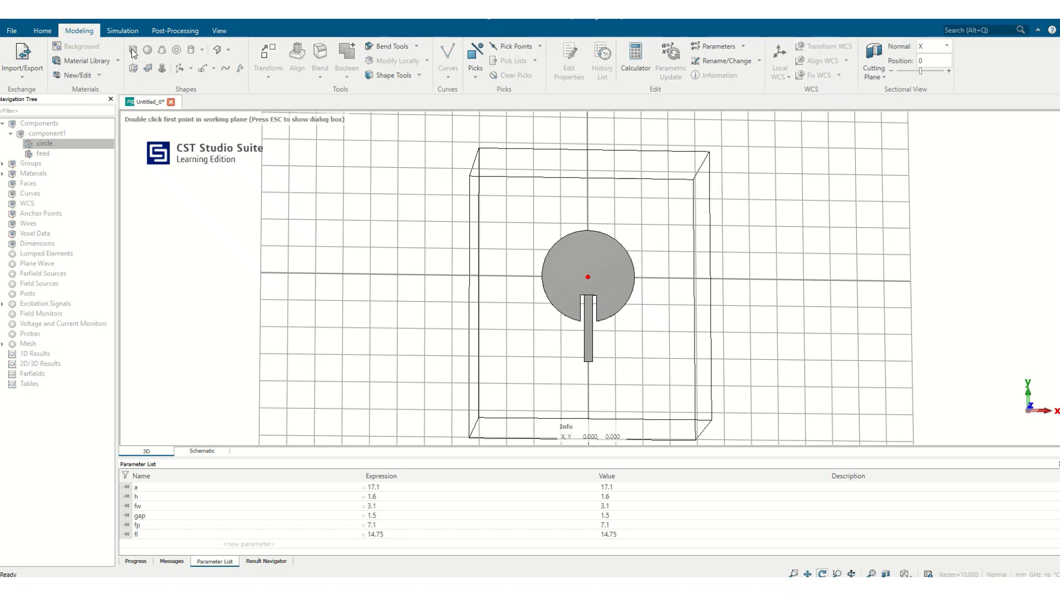
key("Tab")
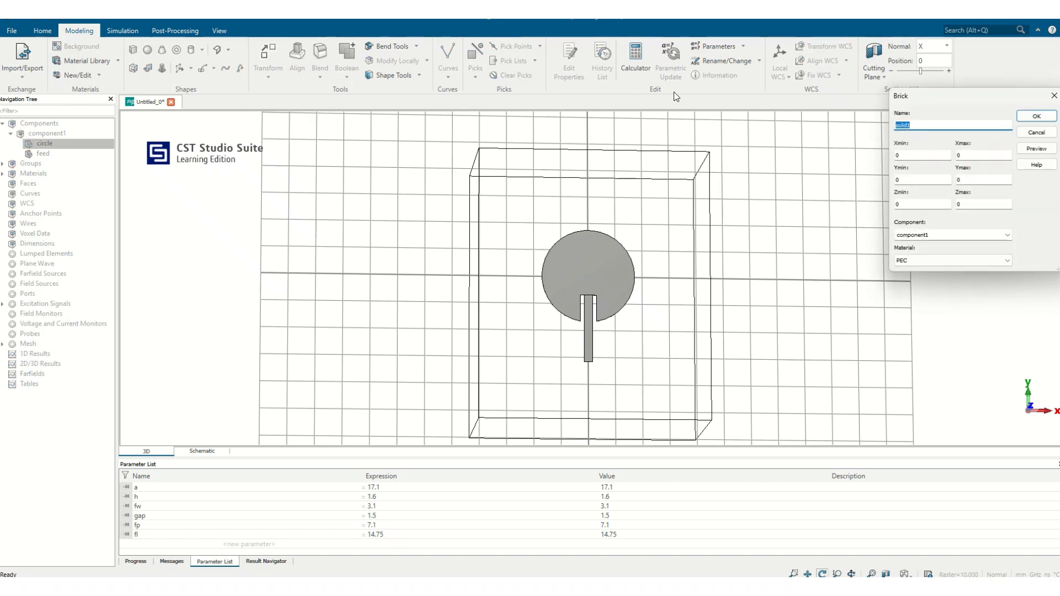
type("die")
key("Tab")
- Set the die brick's Xmin to -a-10 and Xmax to a+10
double_click(896, 157)
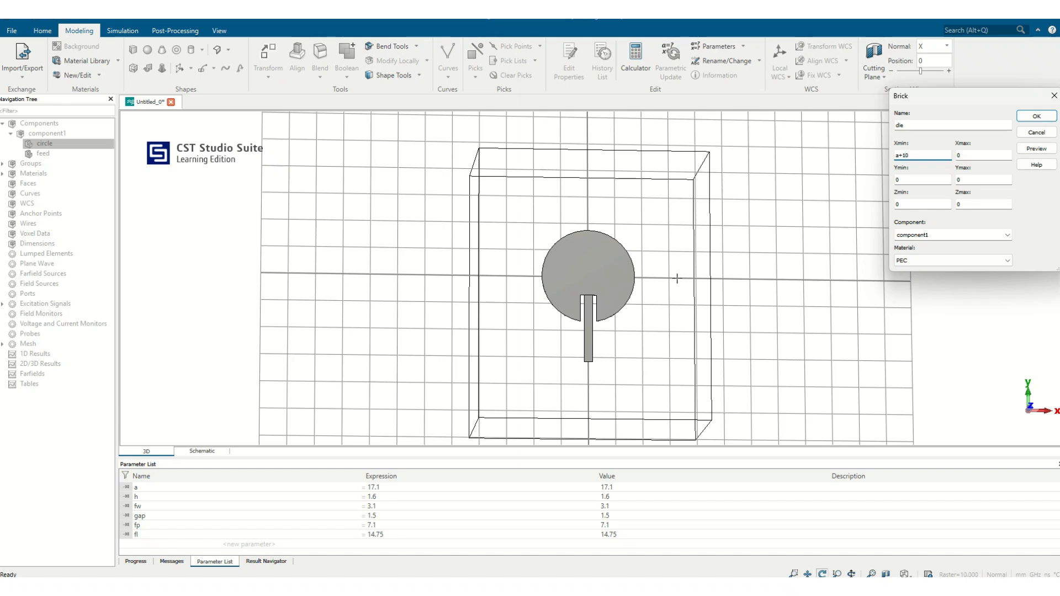
left_click(967, 156)
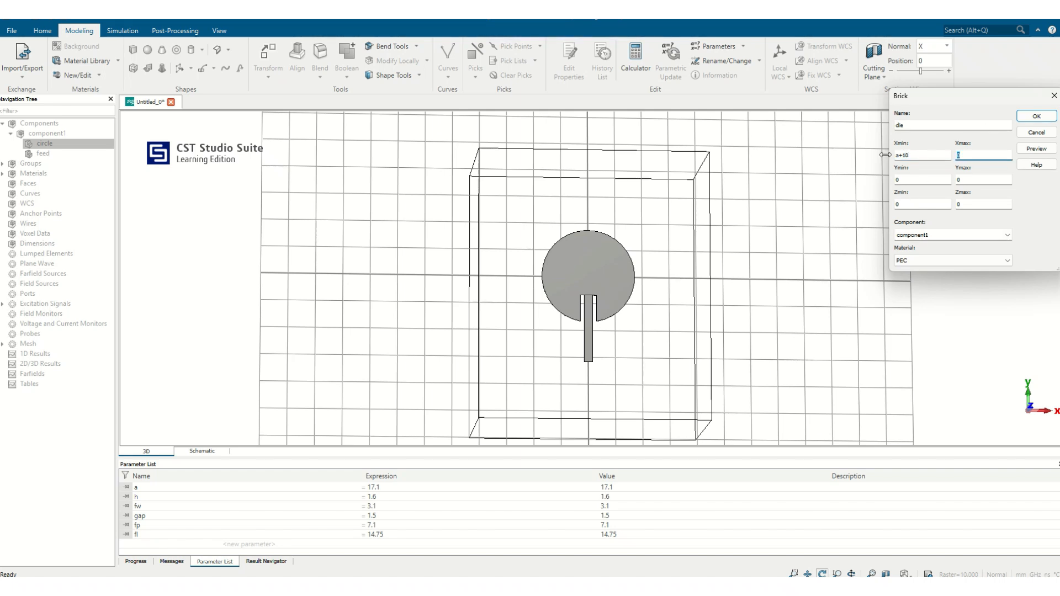
left_click(897, 157)
type("-a-")
left_click(906, 156)
key("BackSpace")
type("-a-")
key("Tab")
type("a")
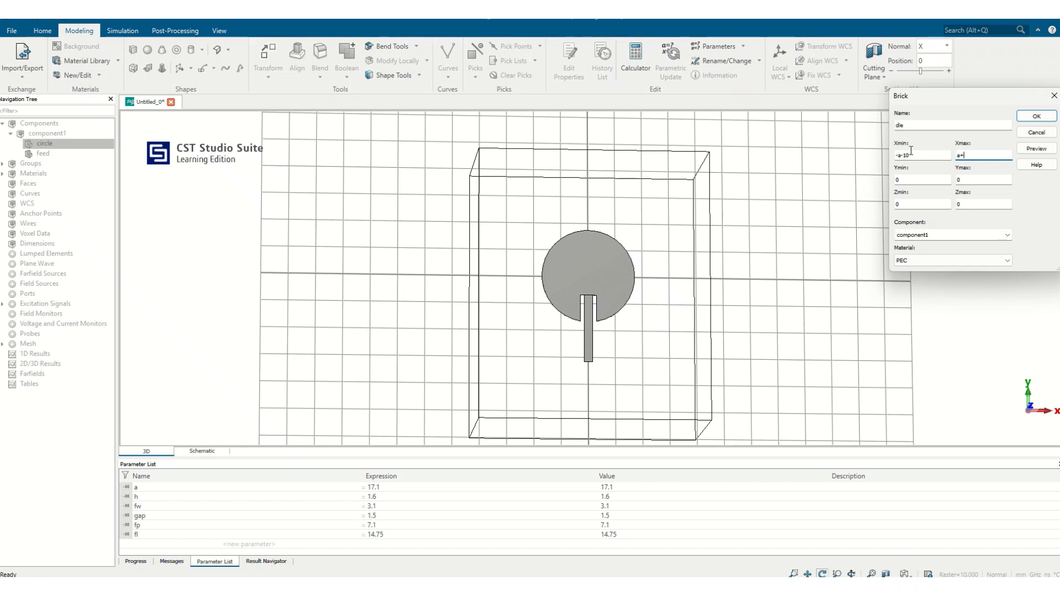
type("+10")
- Set the die brick's Y range from -a-fl to a+5 and its Z range from 0 to h
left_click_drag(965, 180, 941, 179)
type("a+5")
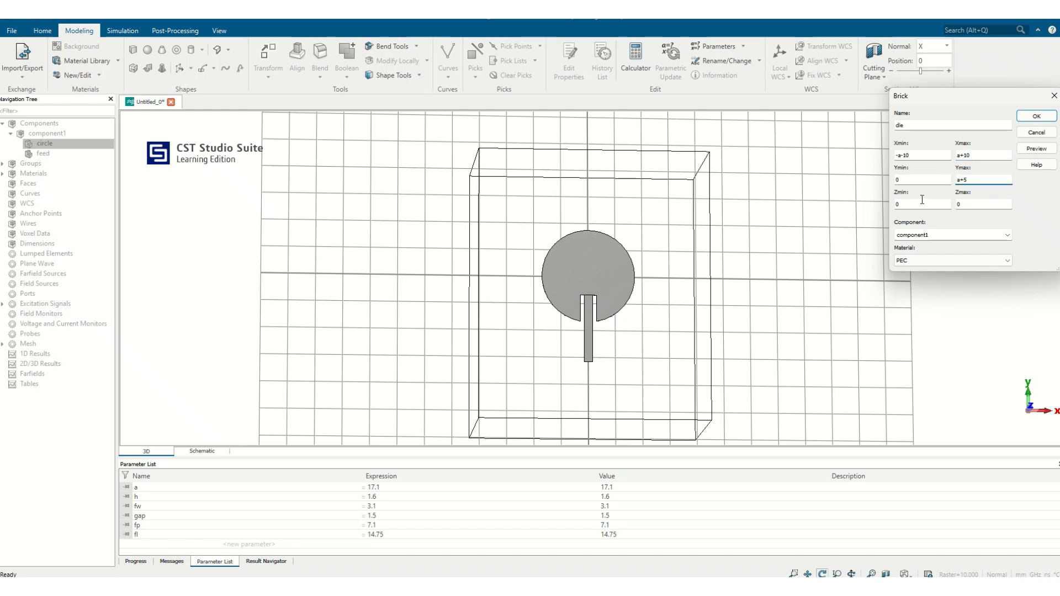
left_click_drag(911, 179, 878, 182)
type("-a-fl")
left_click_drag(937, 204, 883, 202)
key("Tab")
- Load FR-4 (lossy) from the material library as the die brick's material
left_click(938, 260)
left_click(933, 274)
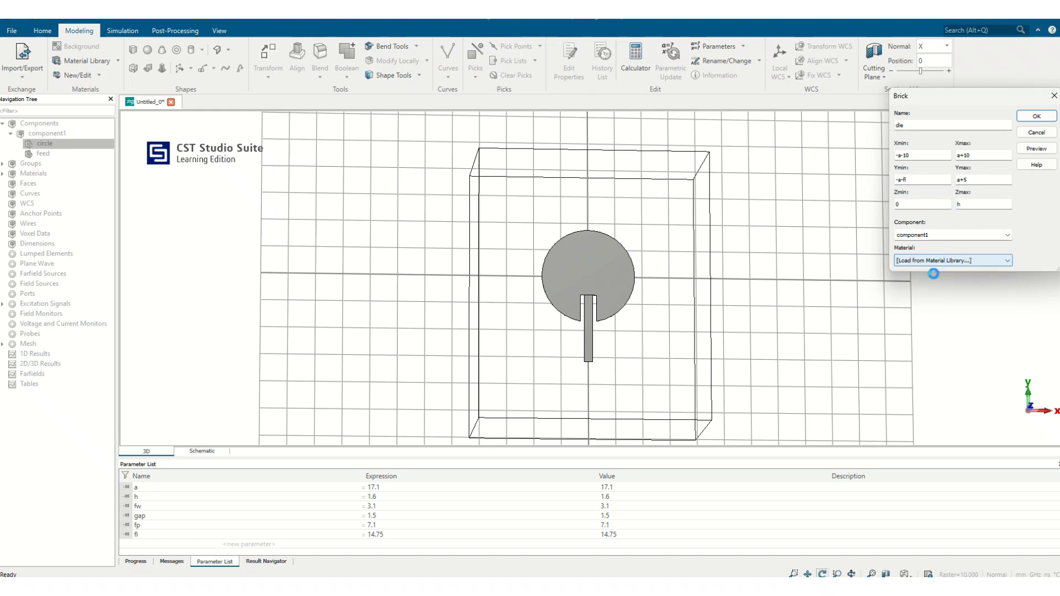
left_click(423, 245)
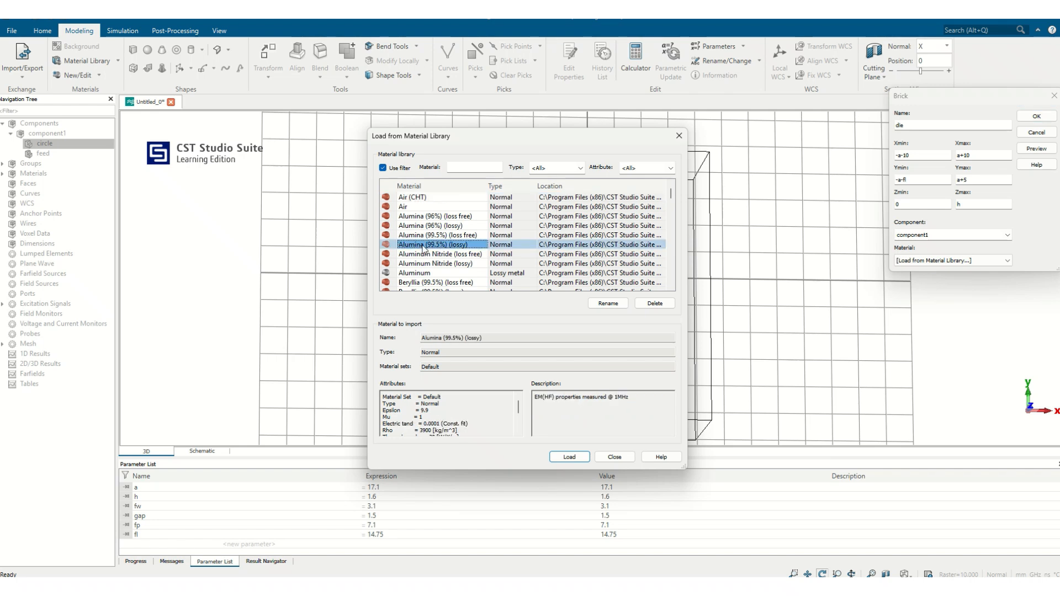
scroll(423, 246, "down", 10)
left_click(430, 253)
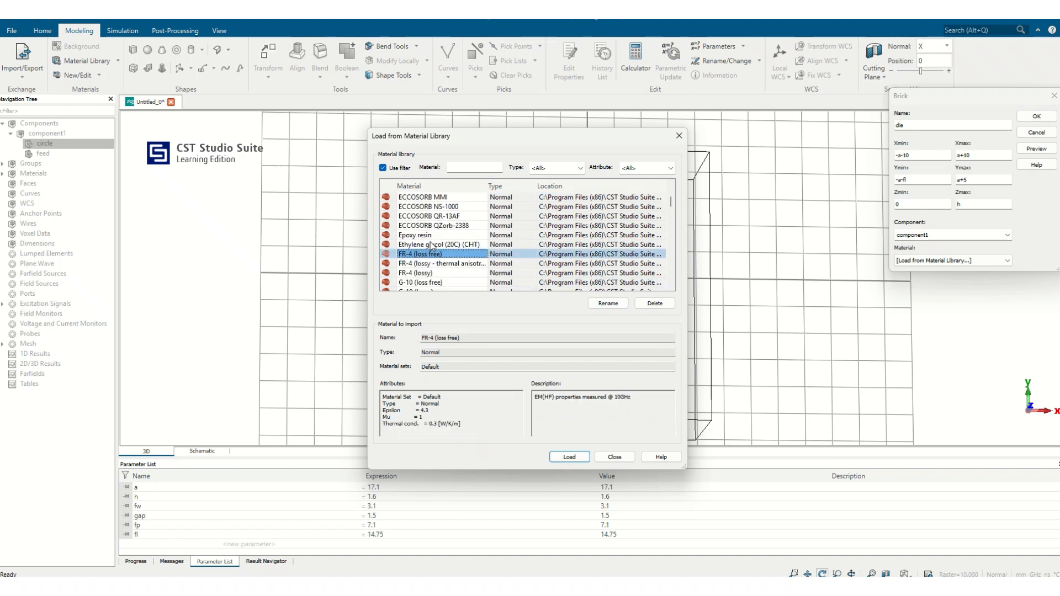
left_click(428, 273)
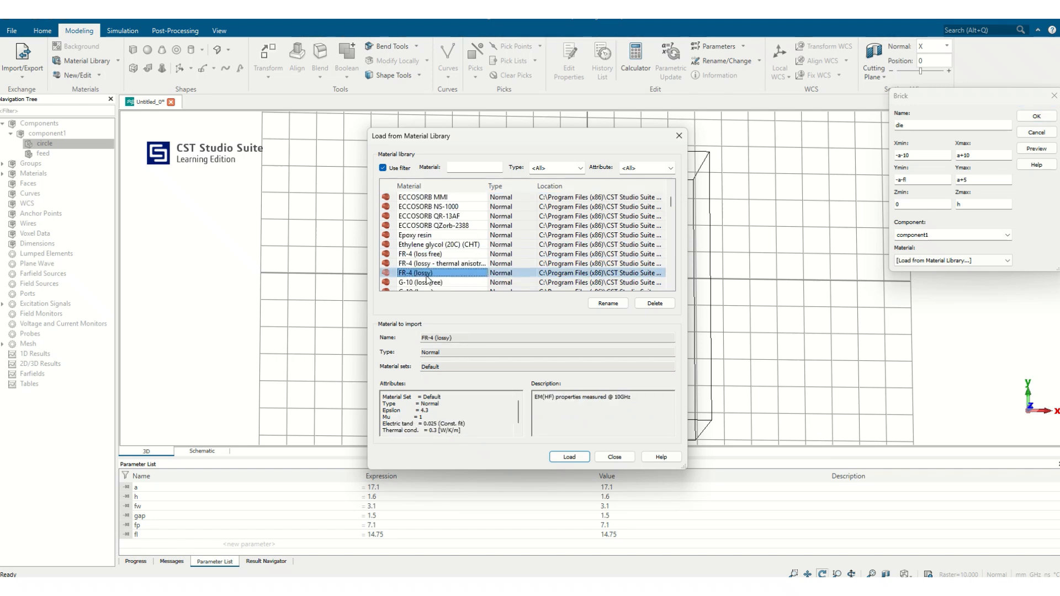
left_click(569, 457)
- Preview the die brick around the patch and create the substrate
left_click(1036, 149)
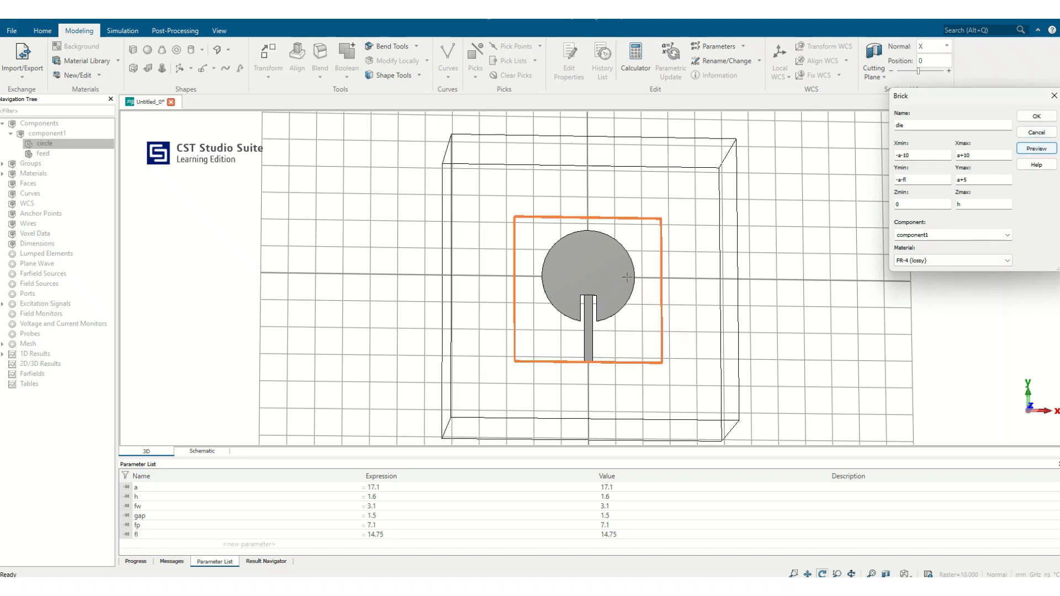
left_click_drag(585, 252, 490, 245)
left_click(1034, 117)
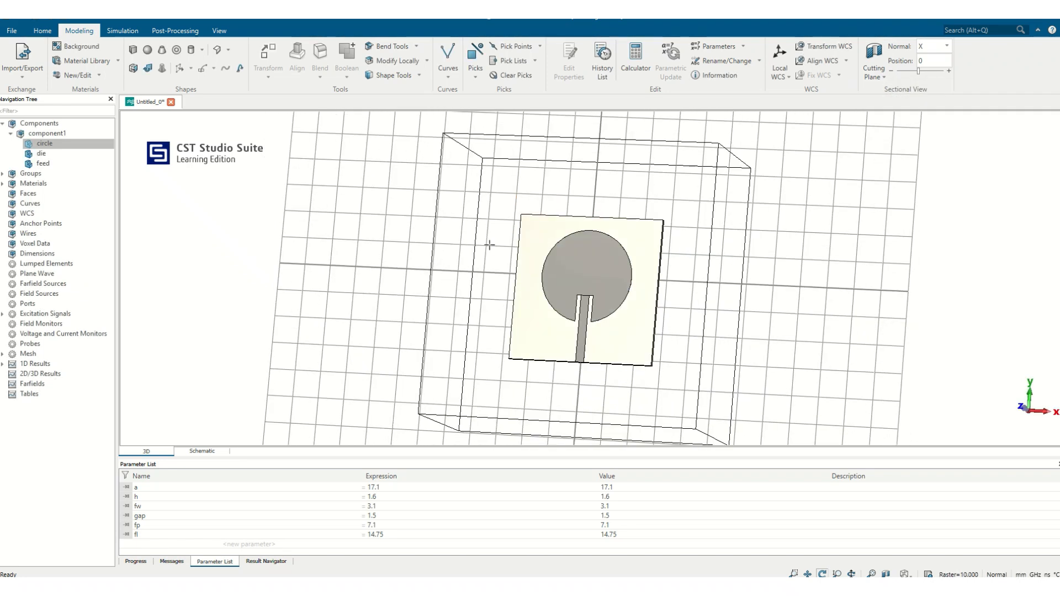
- Start a brick named gnd with X range -a-10 to a+10 and Y range -a-fl to a+5
left_click(133, 50)
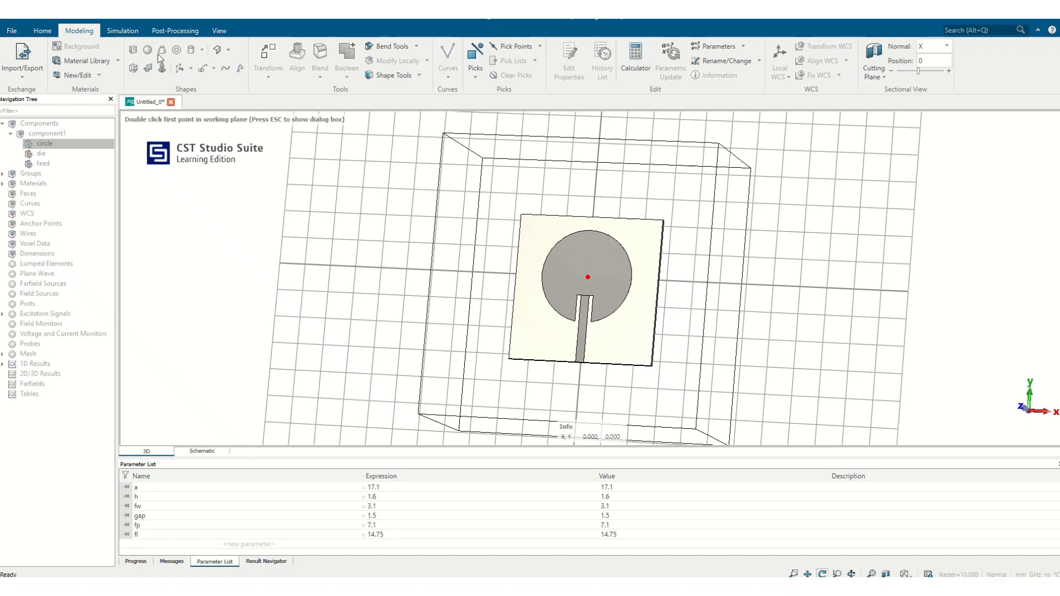
key("Escape")
type("g")
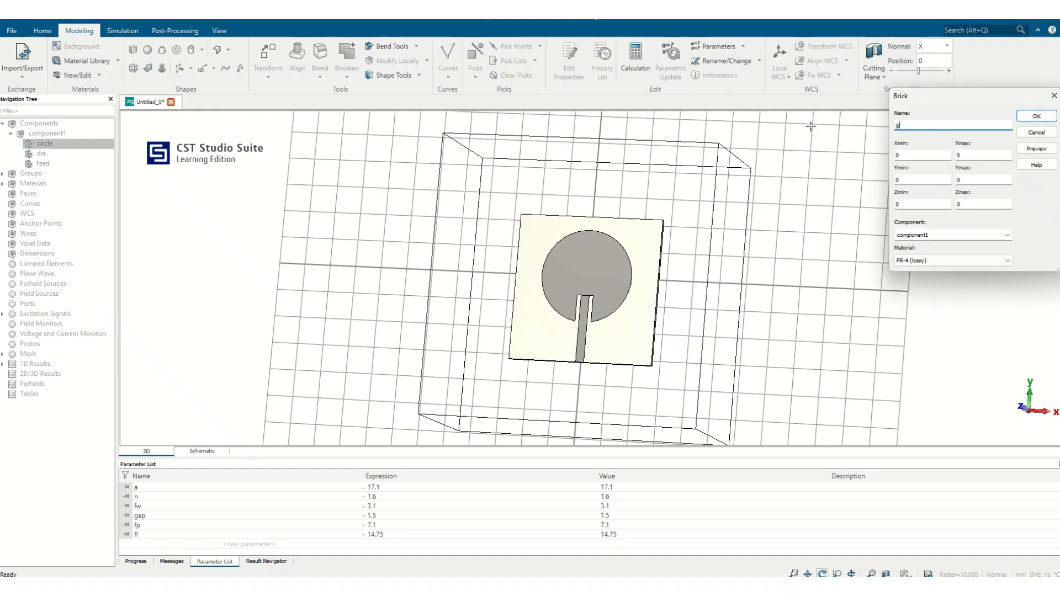
type("nd")
key("Tab")
type("-")
key("Tab")
left_click(906, 180)
type("-a-fl")
key("Tab")
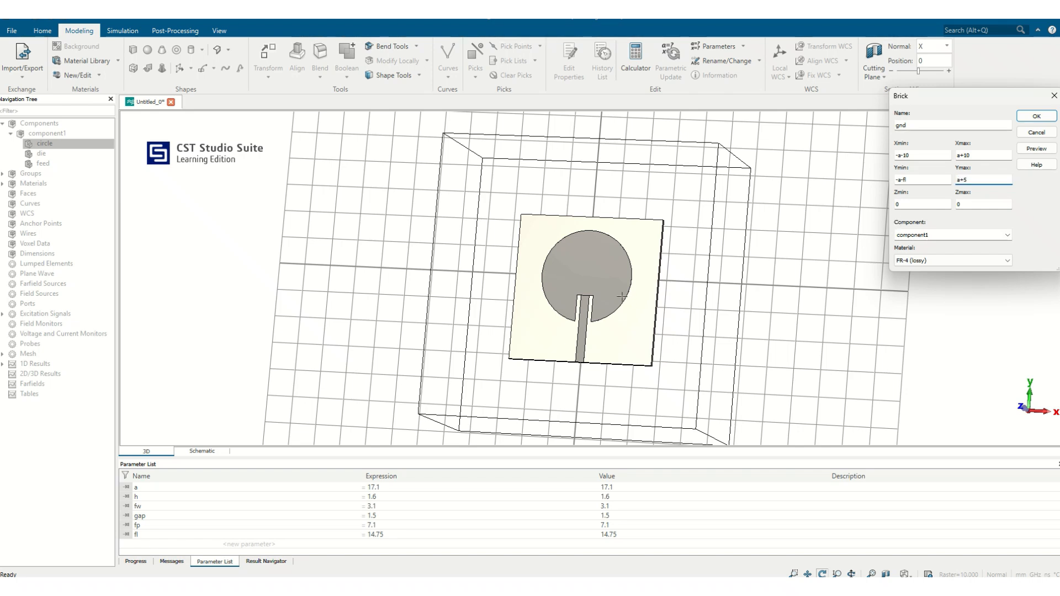
- Set the gnd brick's material to PEC, preview it, and create the ground plane under the substrate
left_click_drag(622, 297, 875, 282)
left_click_drag(549, 305, 733, 256)
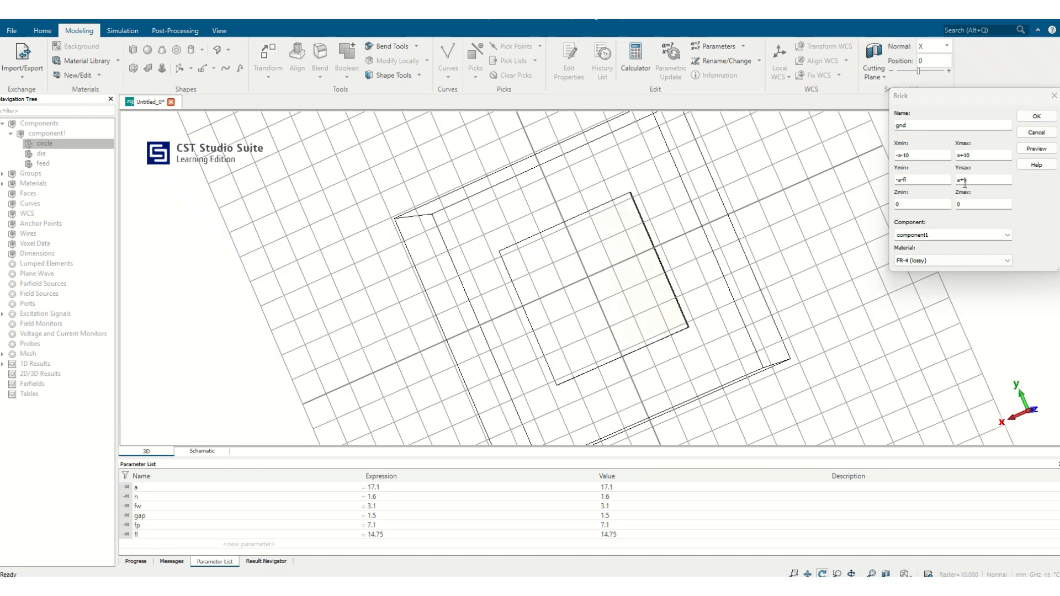
left_click(925, 261)
left_click(908, 285)
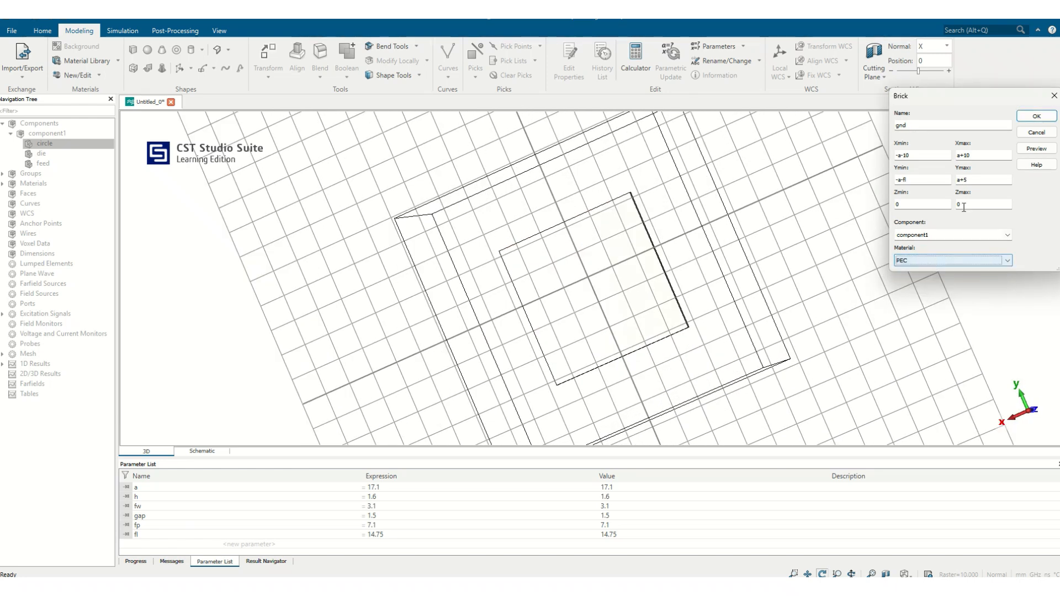
left_click(1036, 148)
left_click_drag(738, 151, 735, 239)
left_click(1036, 116)
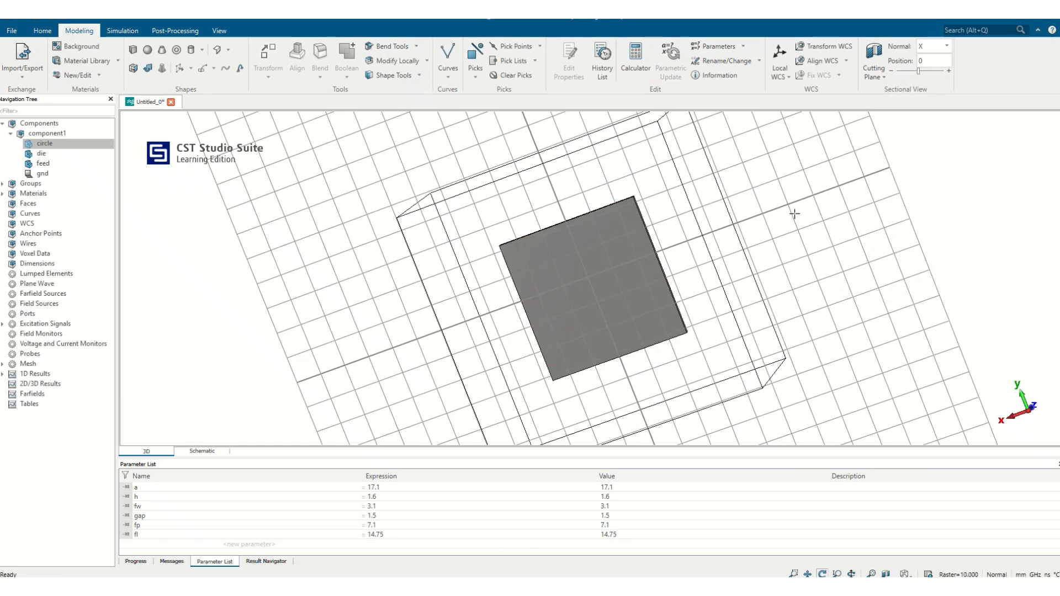
- Examine the end of the feed line at the substrate's edge up close
left_click_drag(800, 232, 529, 318)
scroll(563, 312, "up", 2)
left_click_drag(603, 322, 648, 313)
scroll(648, 313, "up", 2)
scroll(599, 362, "up", 3)
left_click_drag(599, 363, 672, 324)
scroll(679, 272, "up", 4)
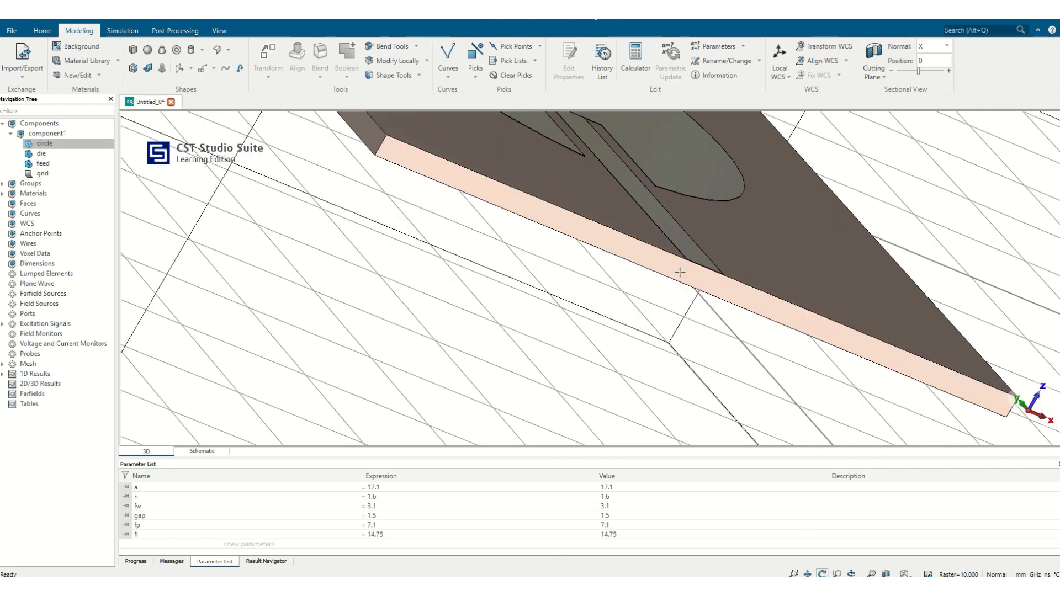
scroll(701, 260, "up", 5)
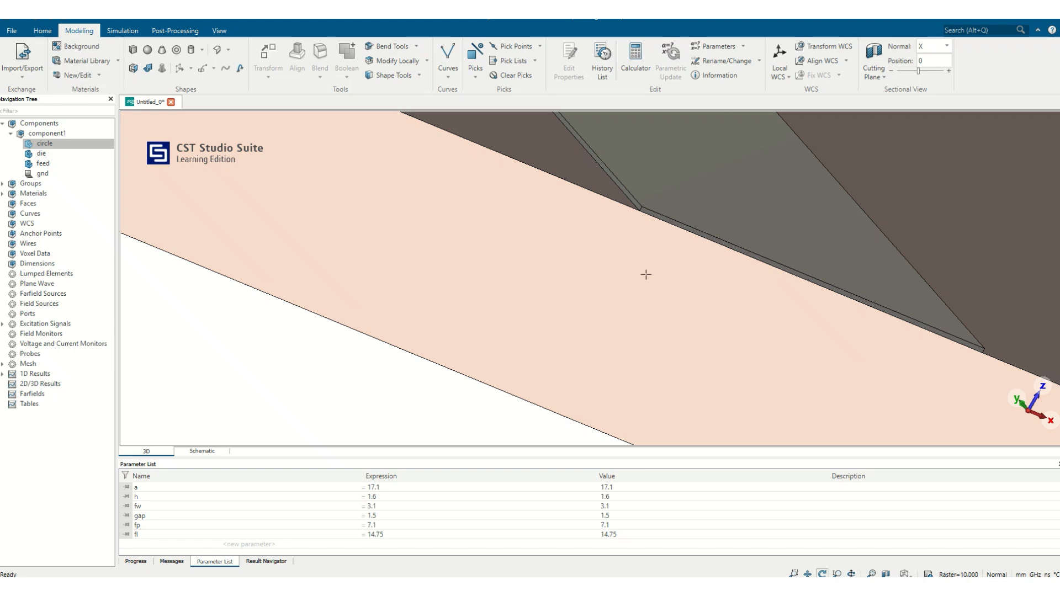
key("f")
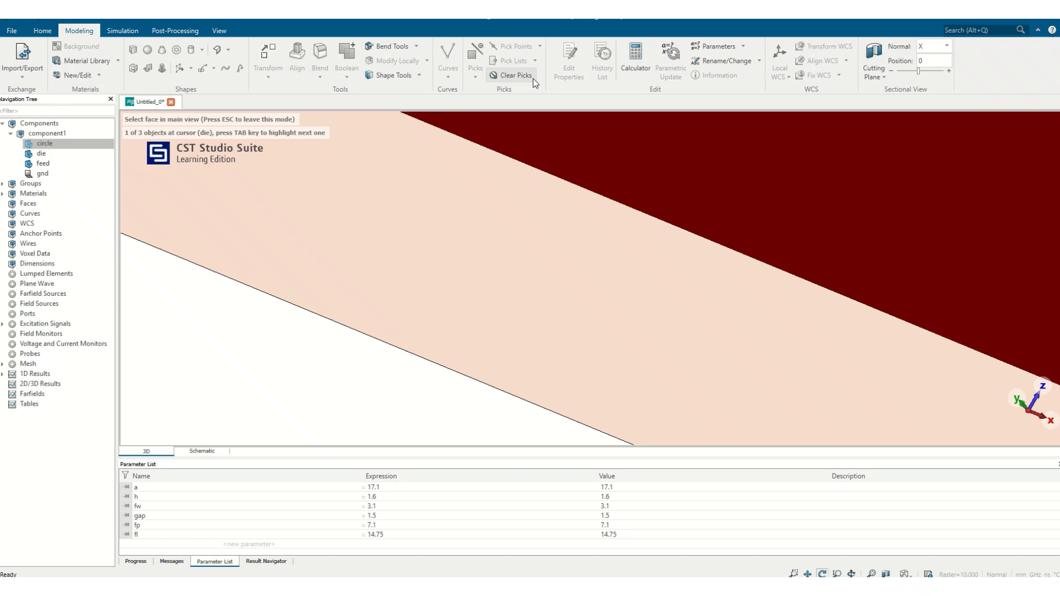
left_click(532, 78)
key("Escape")
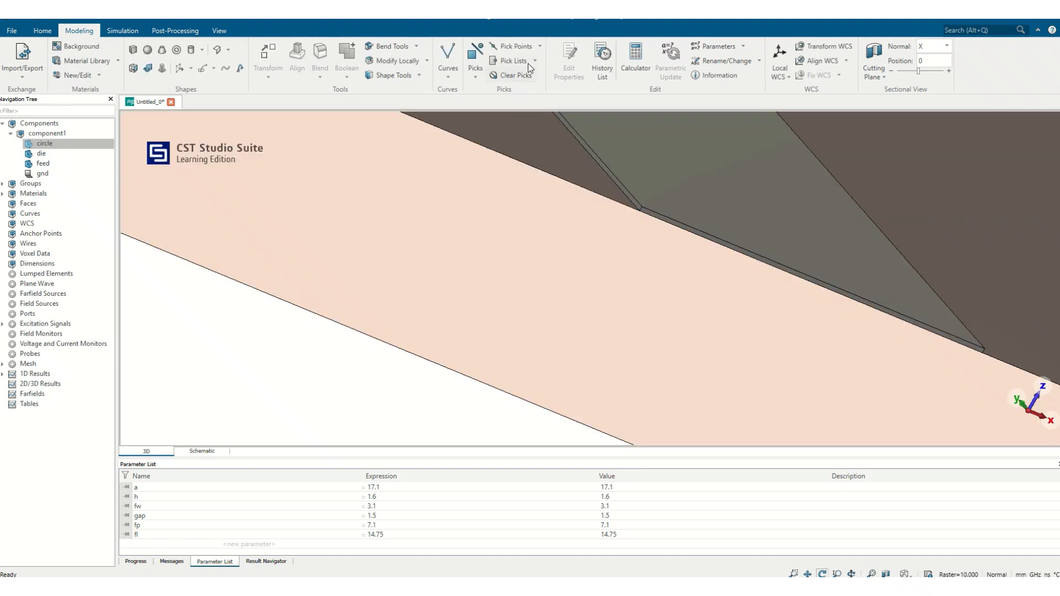
- Pick the thin end face of the feed line at the substrate's edge
left_click(474, 69)
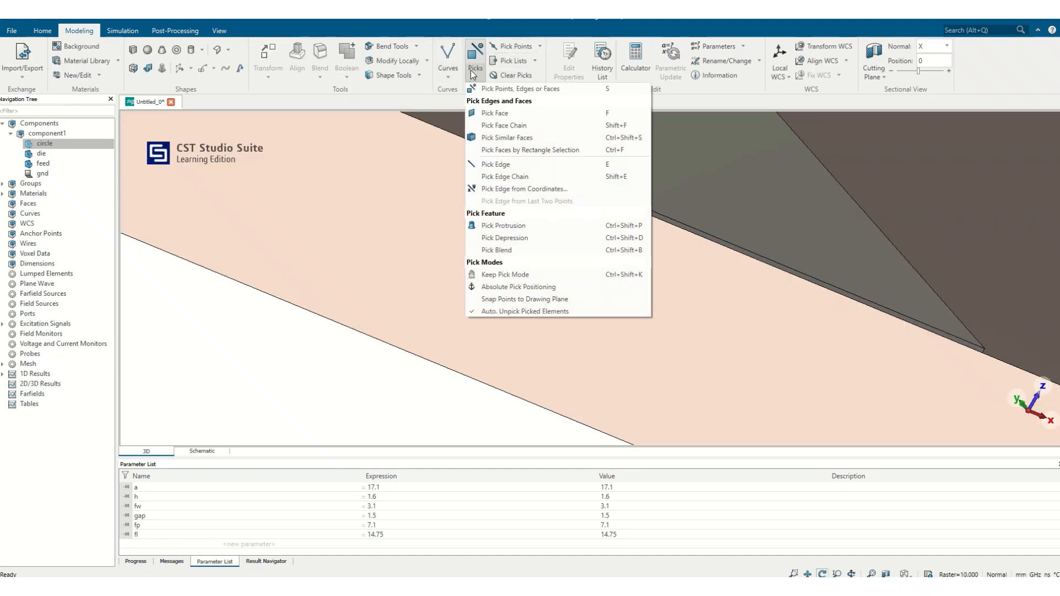
left_click(510, 112)
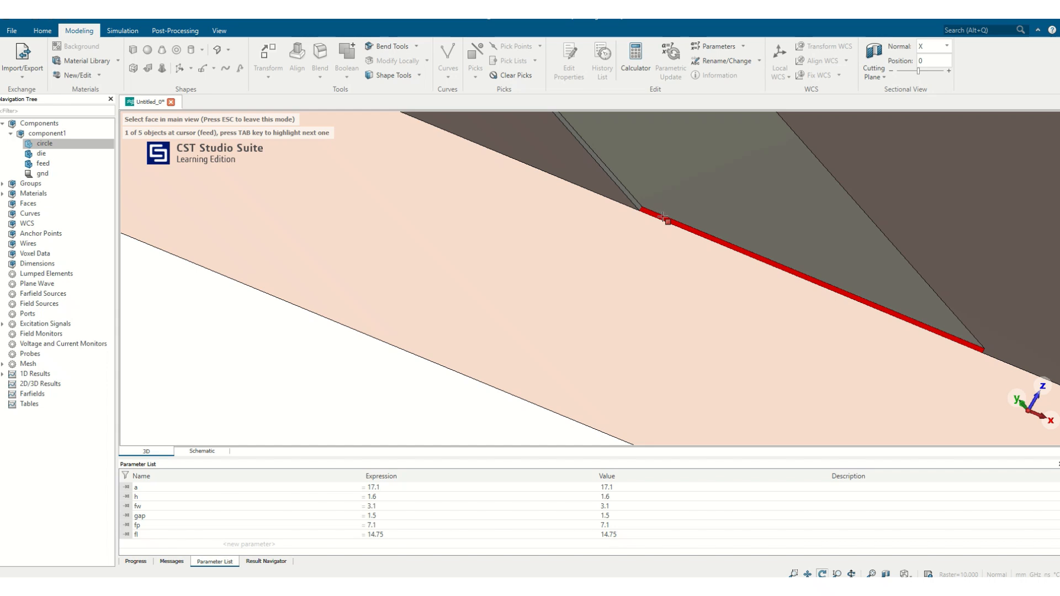
left_click(660, 217)
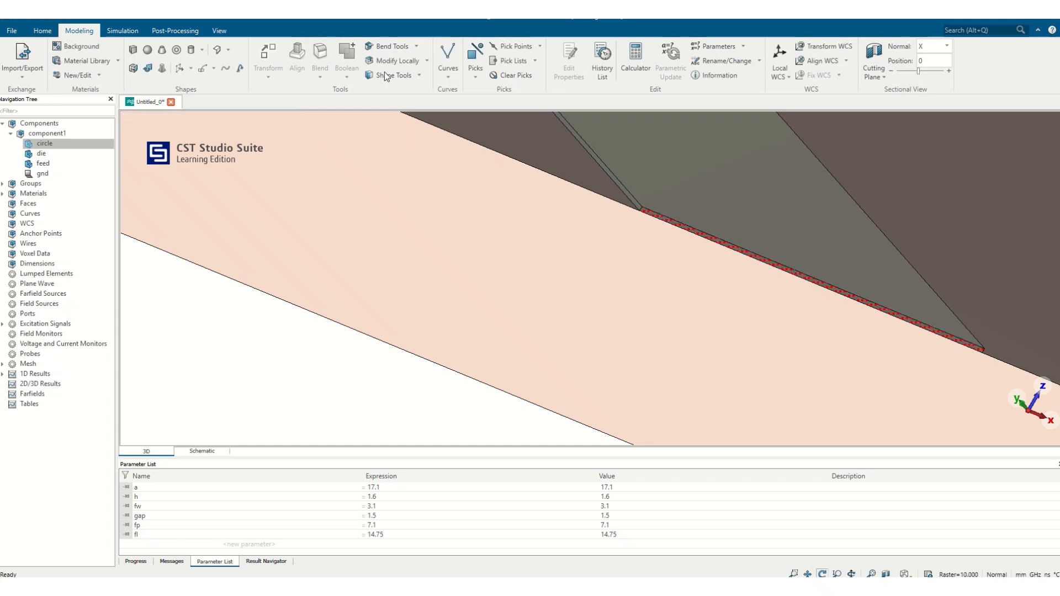
- Run the port extension coefficient macro for solver ports and calculate k for the microstrip feed line
left_click(43, 31)
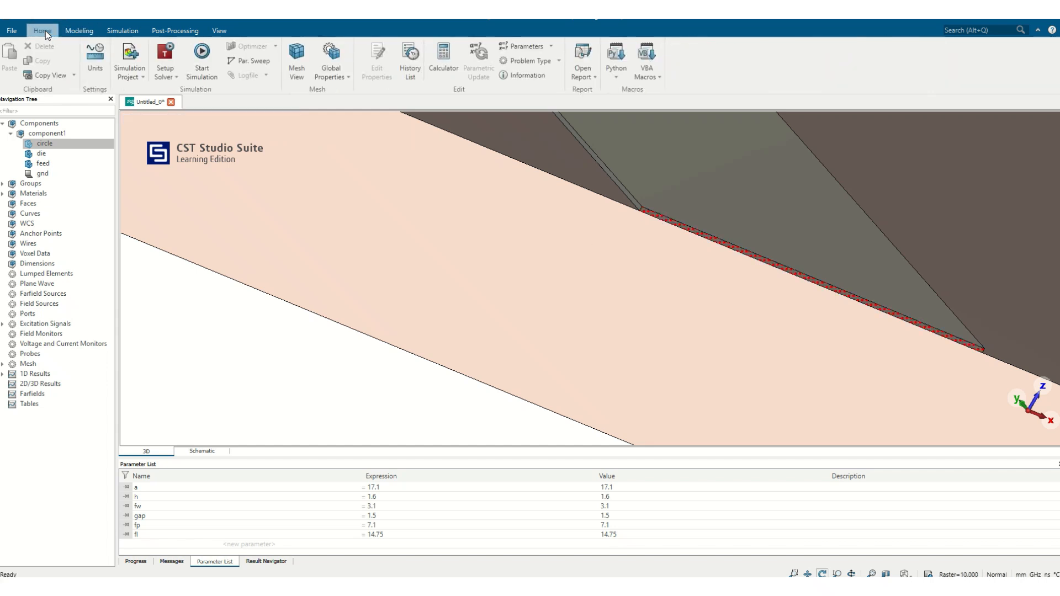
left_click(652, 71)
mouse_move(716, 199)
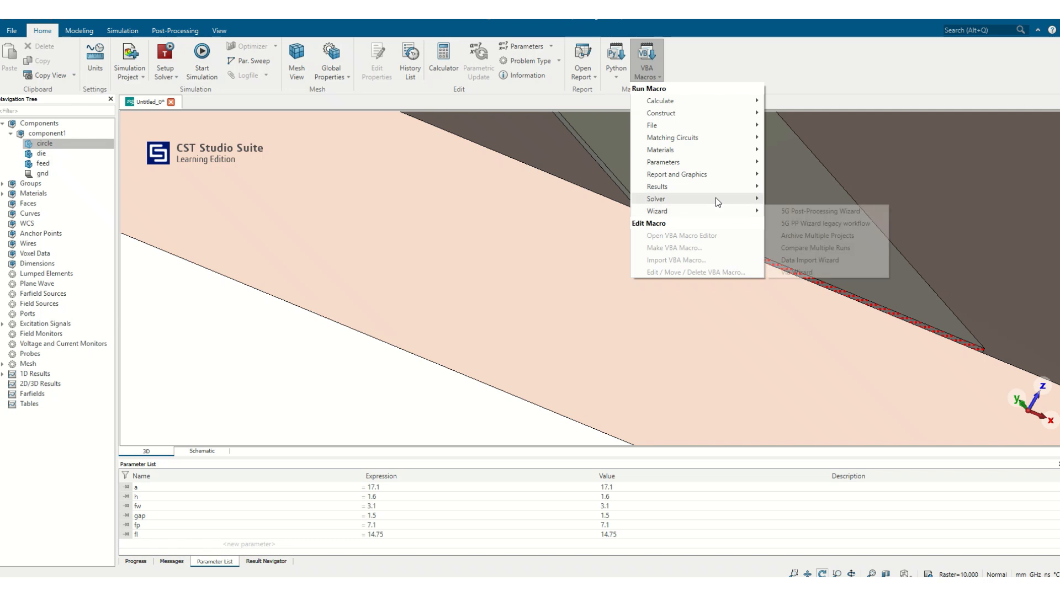
mouse_move(831, 320)
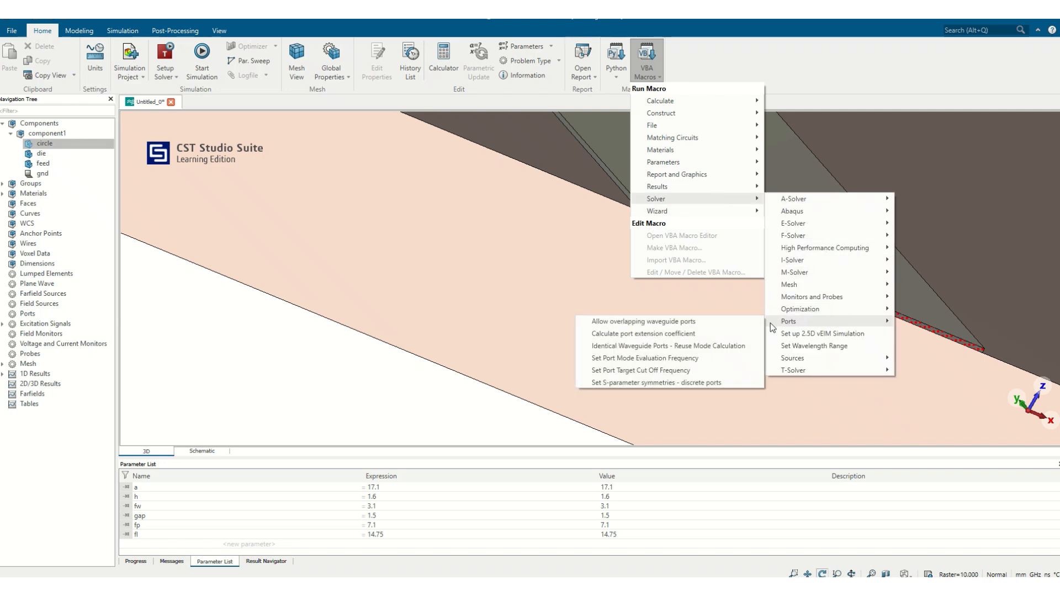
left_click(675, 335)
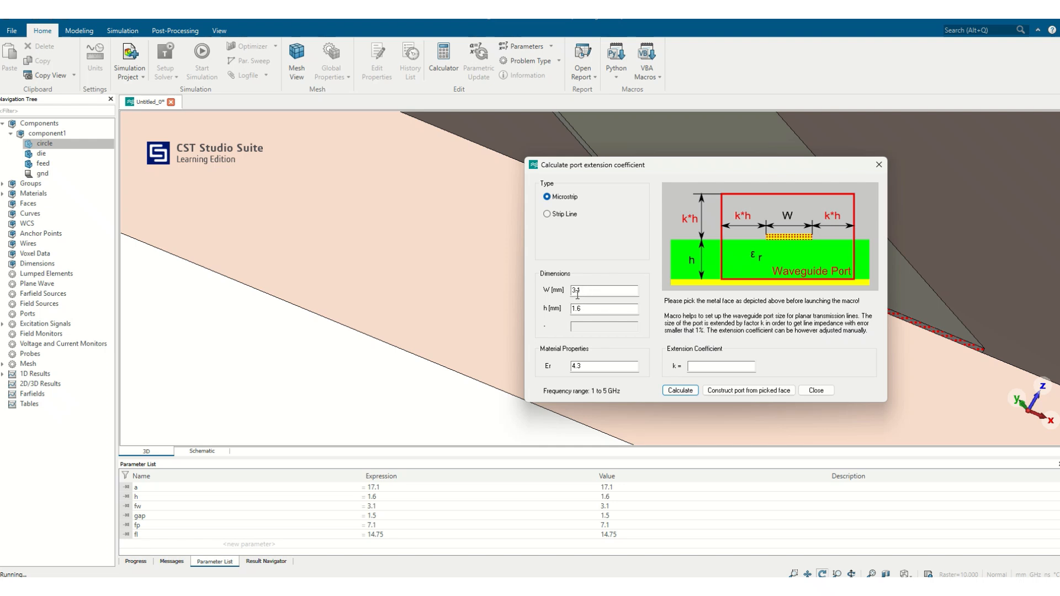
left_click(682, 391)
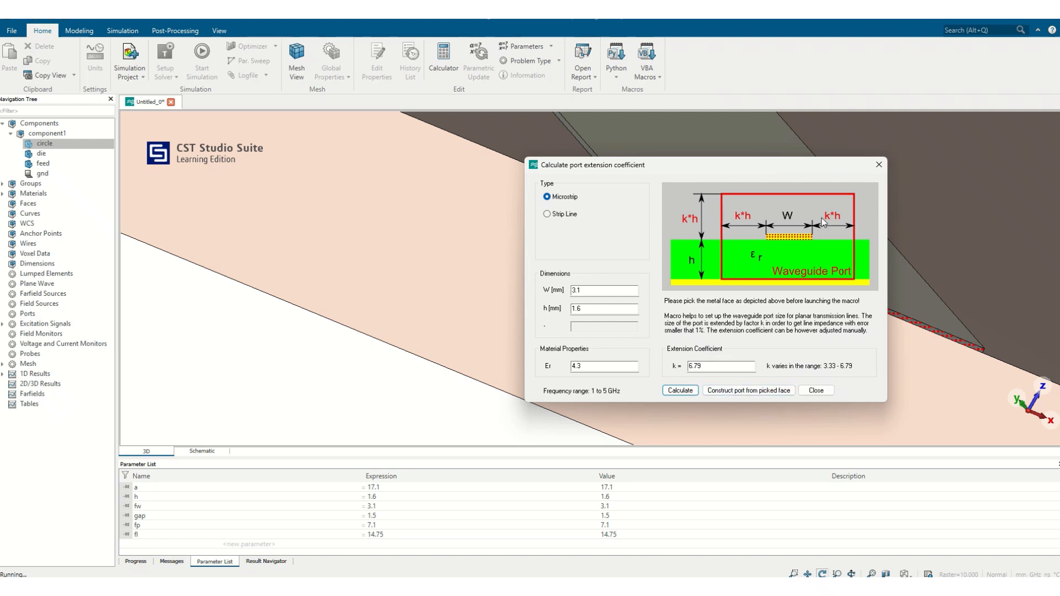
- Construct the waveguide port from the picked feed face and close the port extension macro
left_click(716, 391)
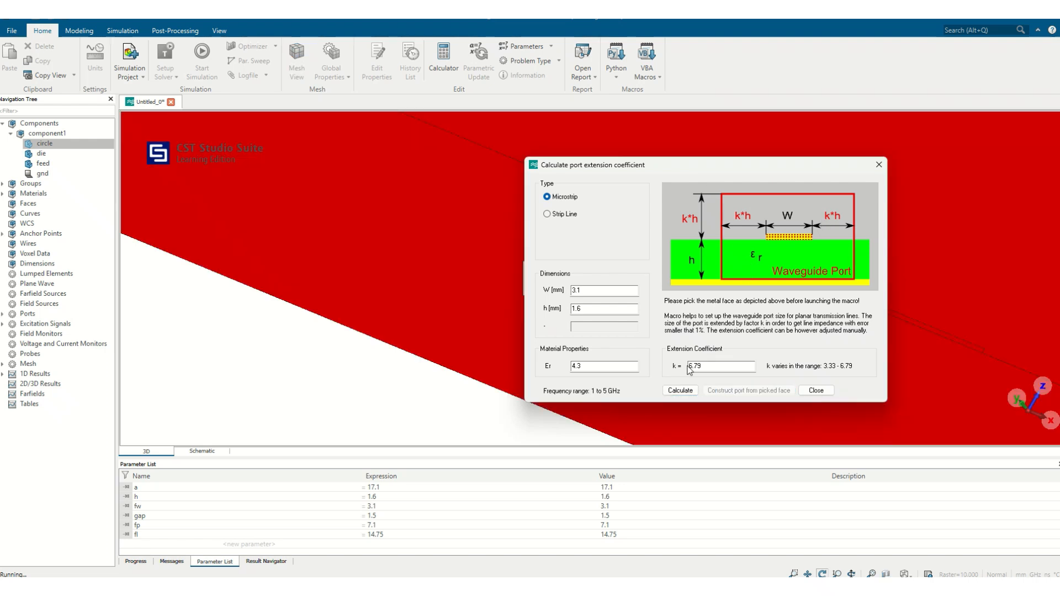
left_click(815, 390)
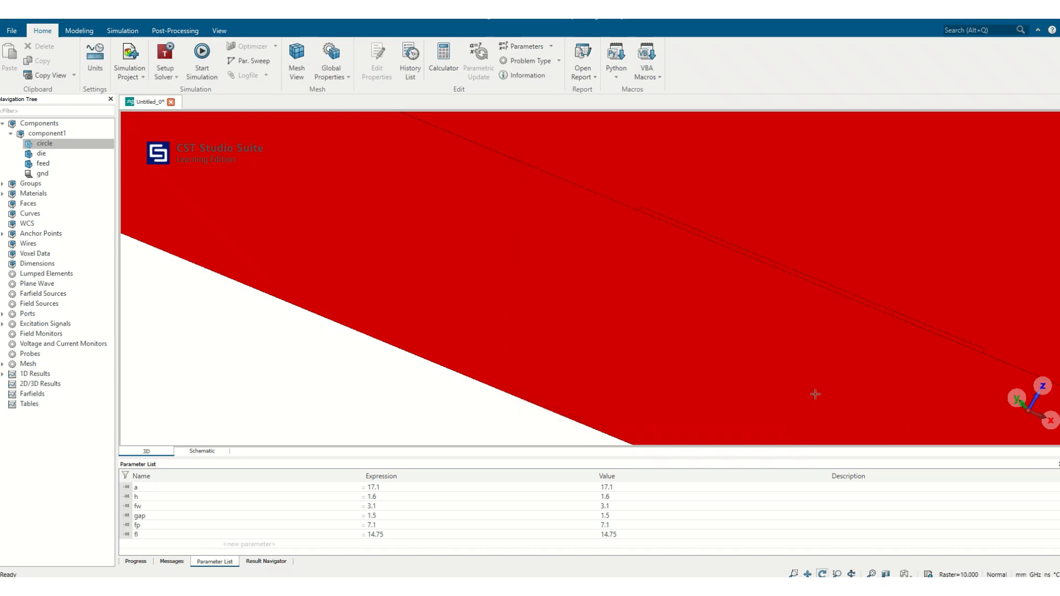
left_click(871, 574)
left_click_drag(613, 271, 461, 392)
left_click(122, 31)
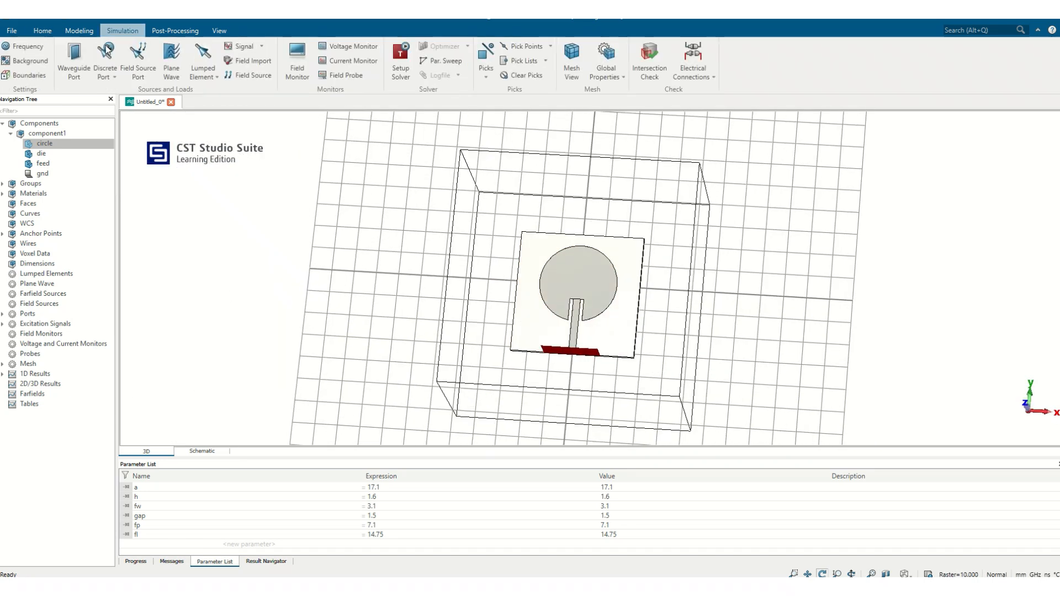
left_click(27, 79)
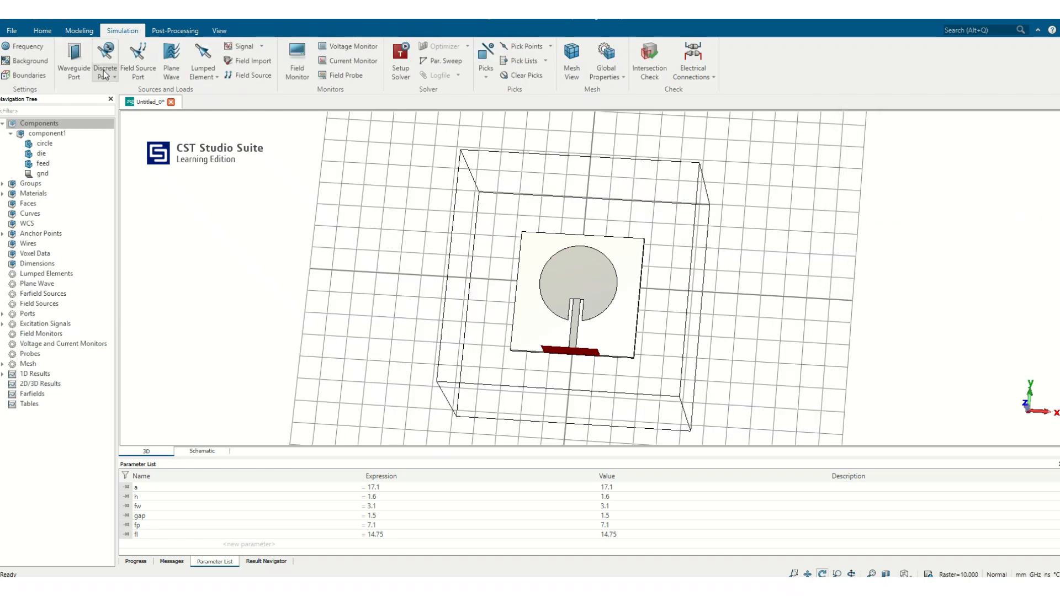
left_click_drag(565, 209, 540, 269)
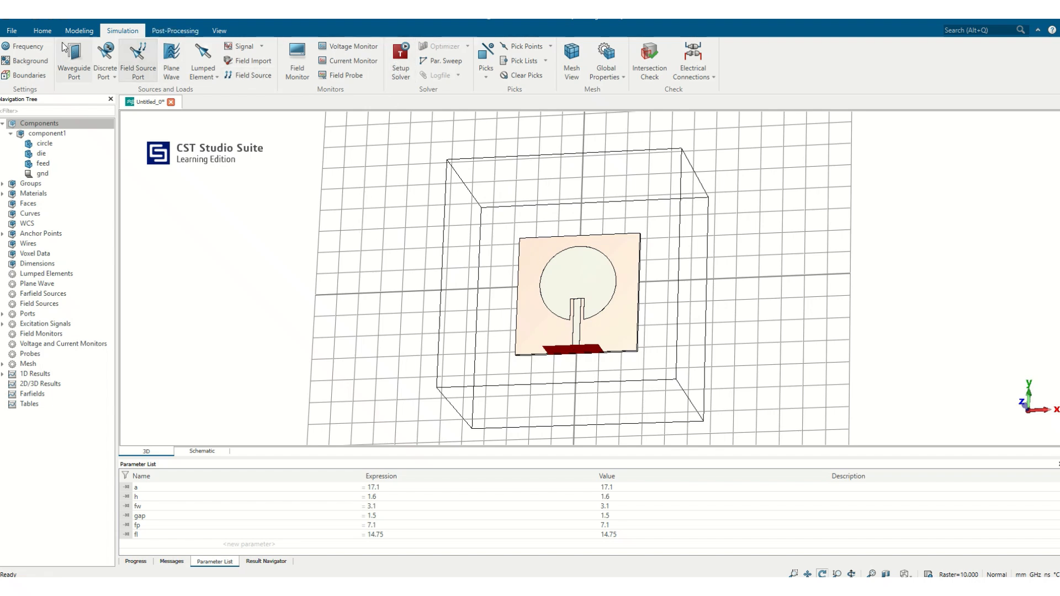
- Update the hexahedral mesh with 10 cells per wavelength, accept the mesh properties and start the simulation
left_click(42, 30)
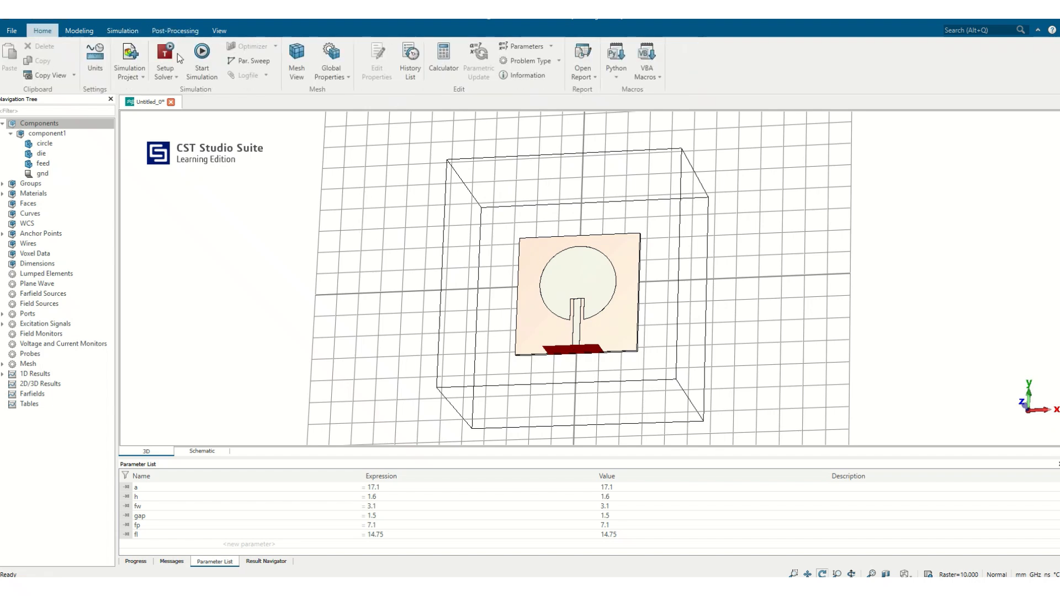
left_click(329, 48)
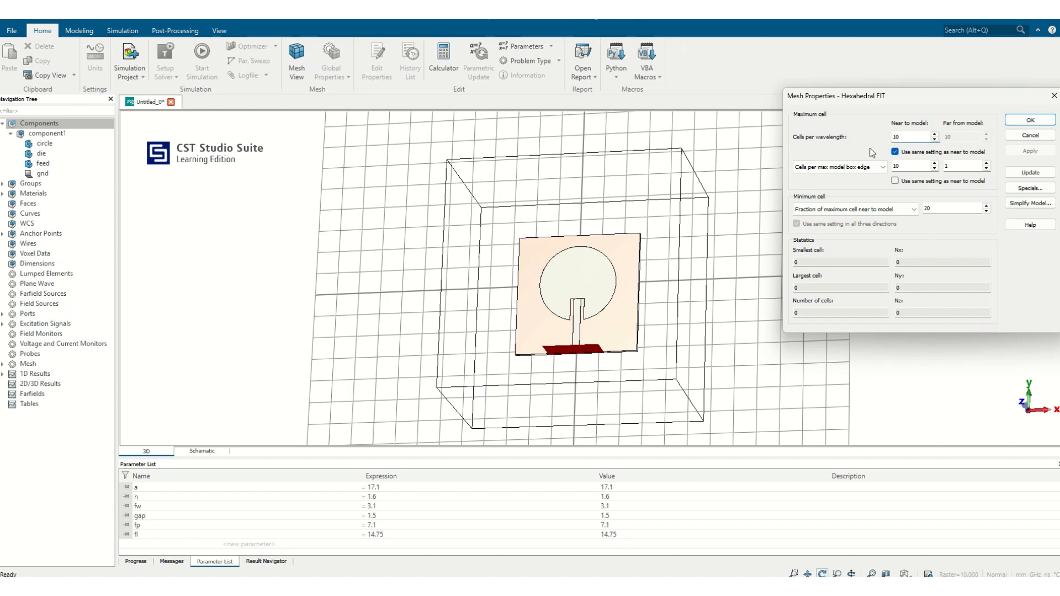
left_click(1030, 173)
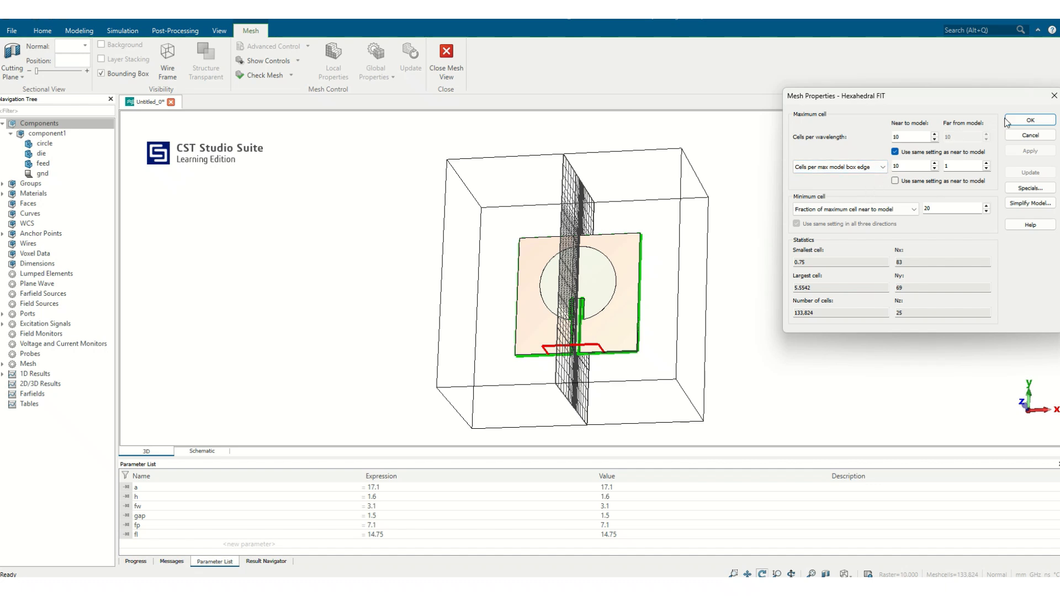
left_click(1030, 120)
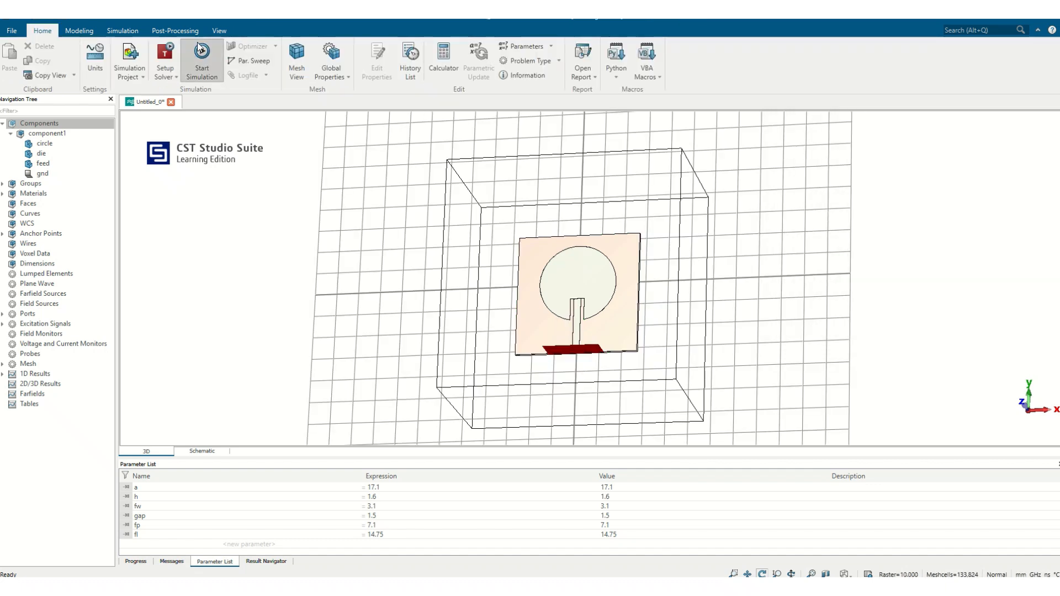
left_click(198, 43)
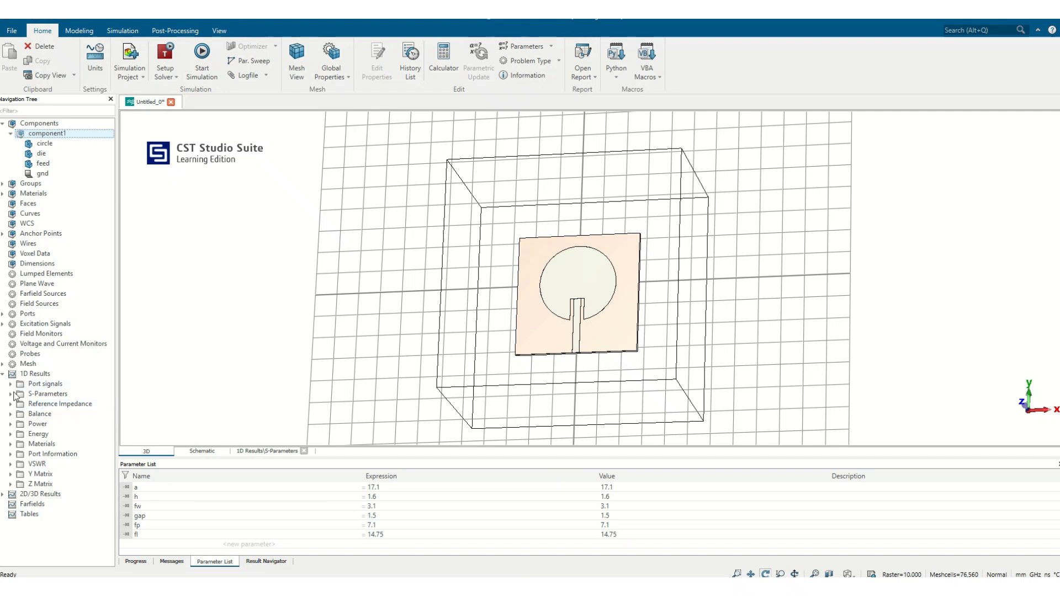
- Plot the S1,1 curve from the S-parameter results and place a curve marker at its deepest resonance dip
left_click(11, 394)
left_click(41, 404)
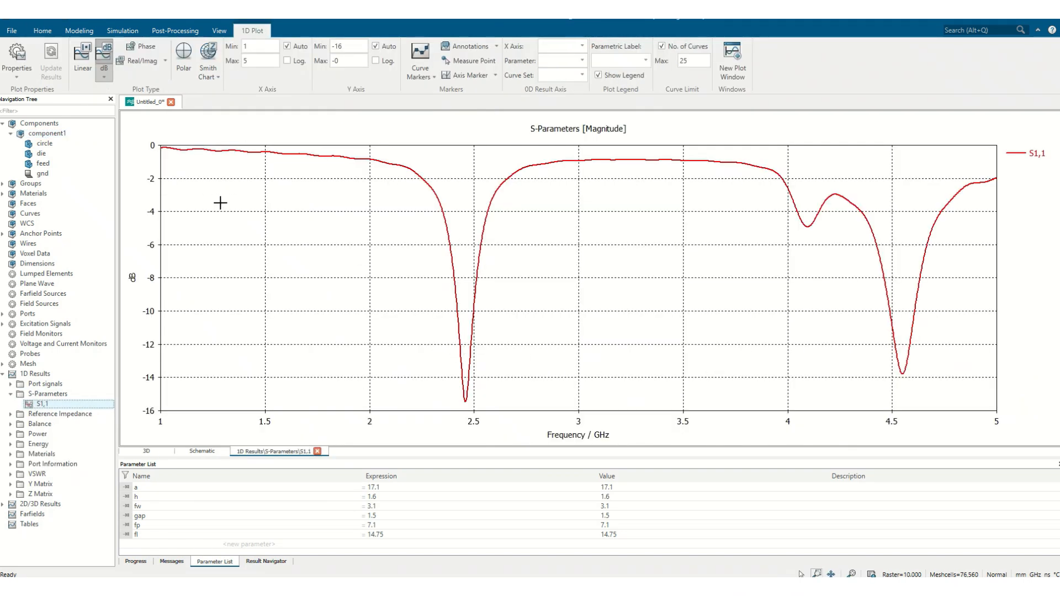
right_click(570, 268)
left_click(623, 314)
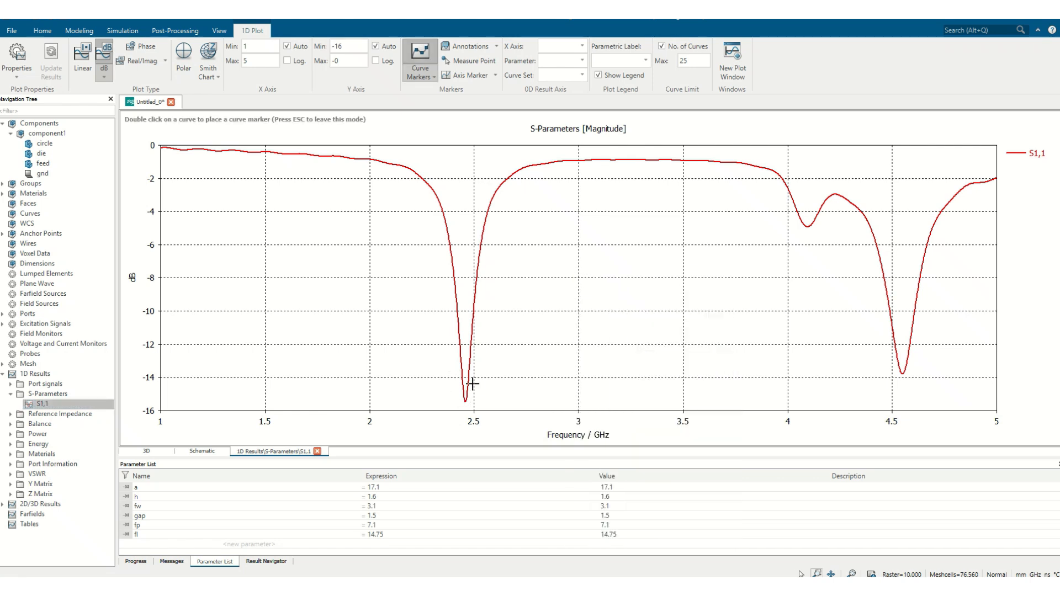
double_click(466, 407)
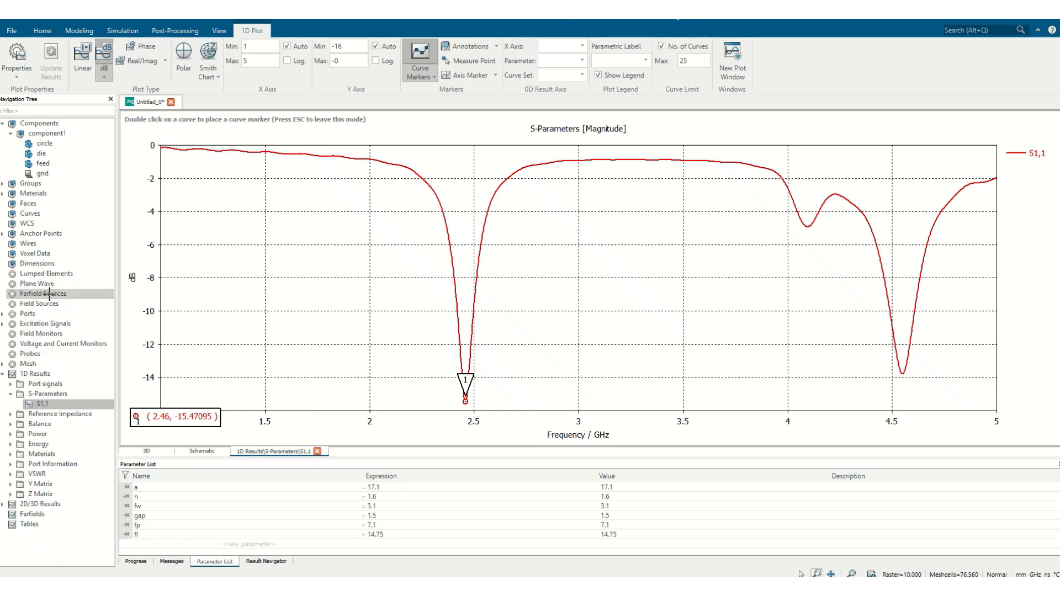
- Create an E-field monitor at a frequency of 2.46 GHz without a subvolume
left_click(39, 334)
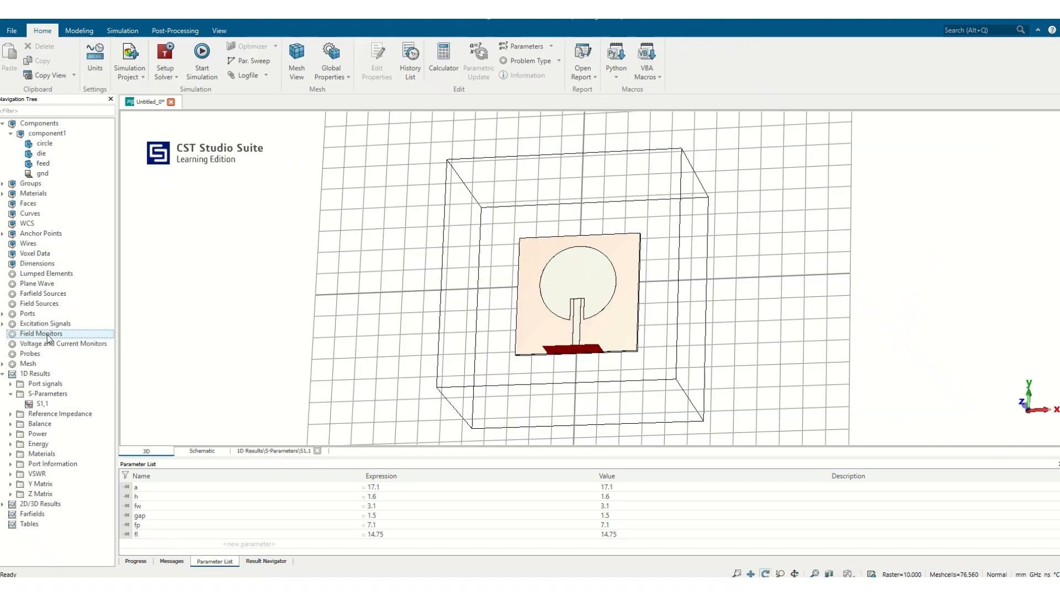
right_click(51, 335)
left_click(93, 339)
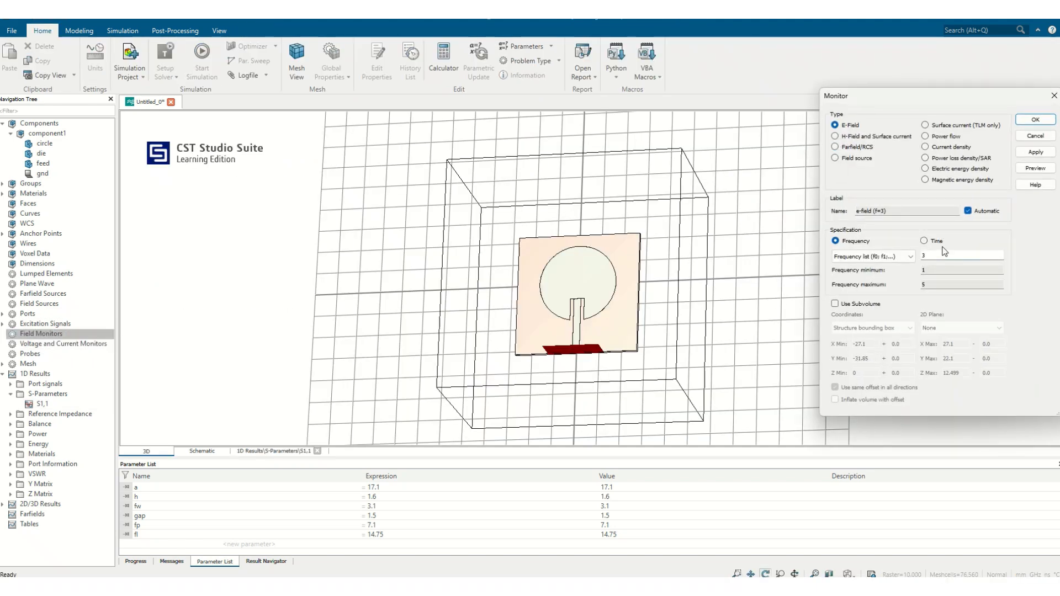
left_click(944, 255)
key("BackSpace")
left_click(1039, 154)
- Add an H-field and surface current monitor at 2.46 GHz, using a subvolume limited to the structure bounding box
left_click(877, 137)
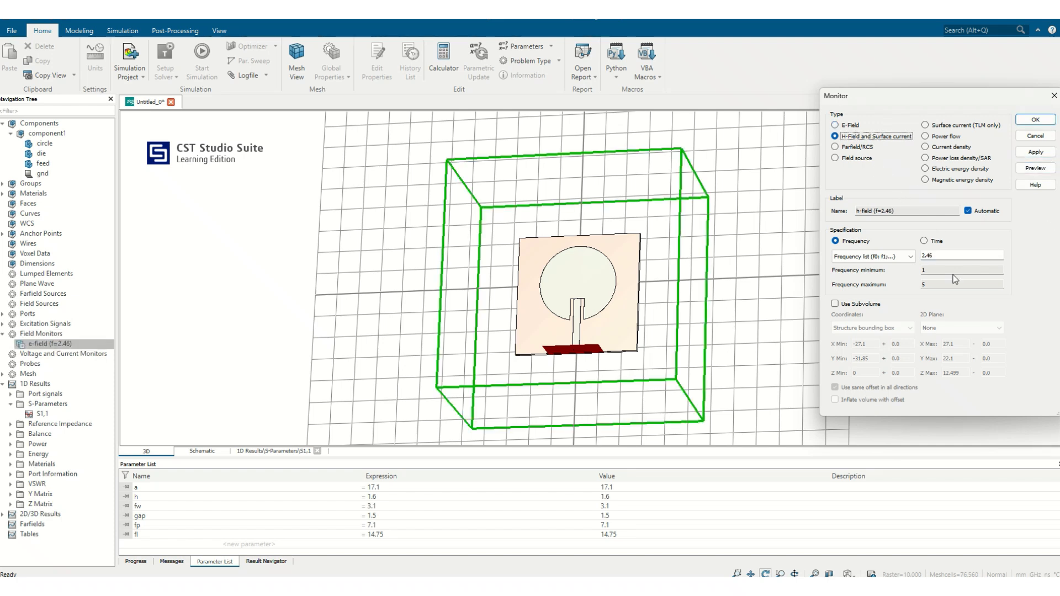
left_click(855, 305)
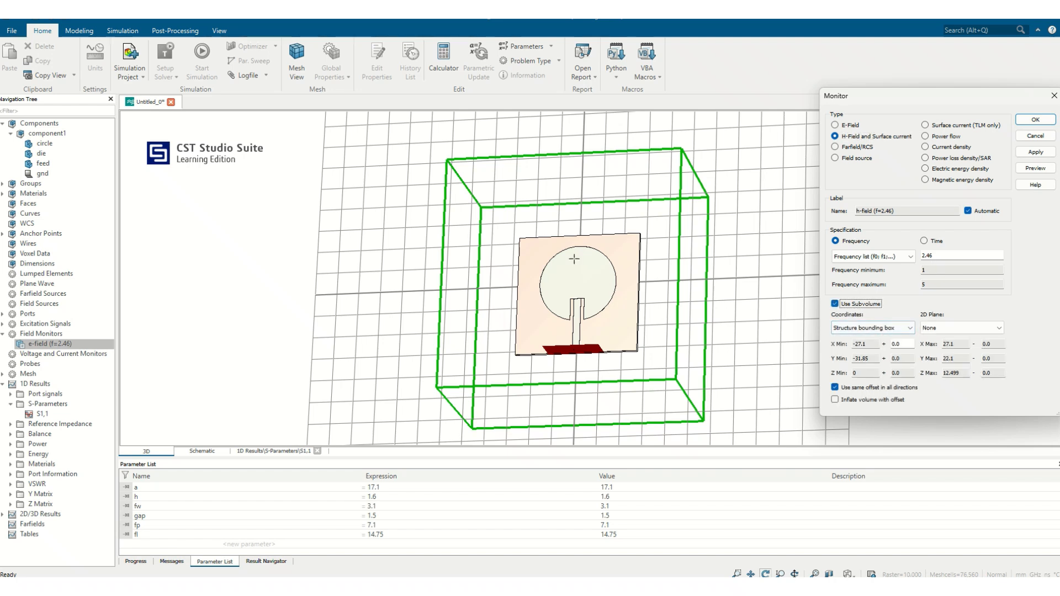
left_click(853, 329)
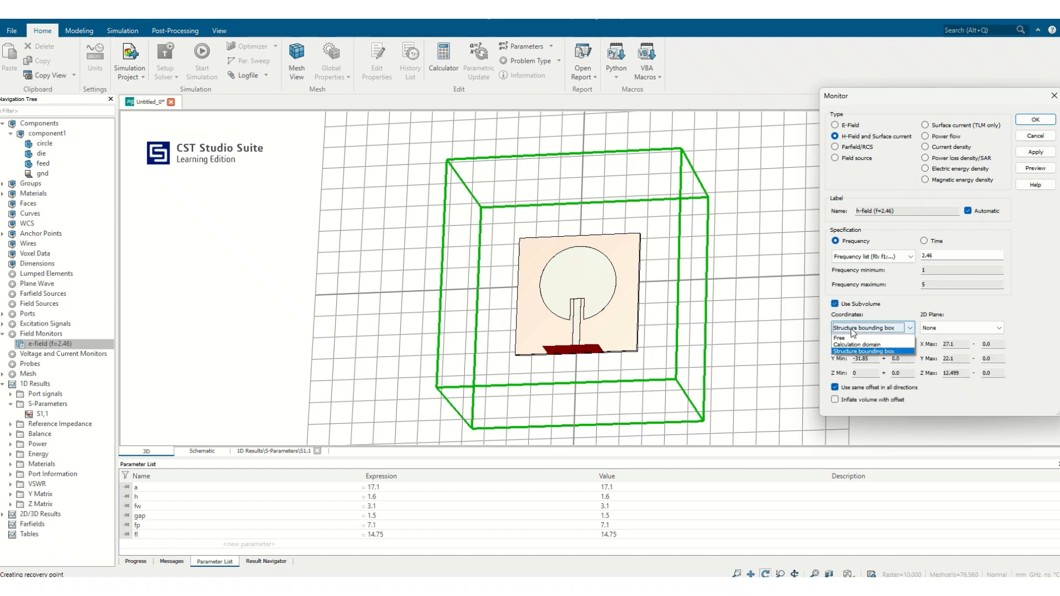
left_click(853, 330)
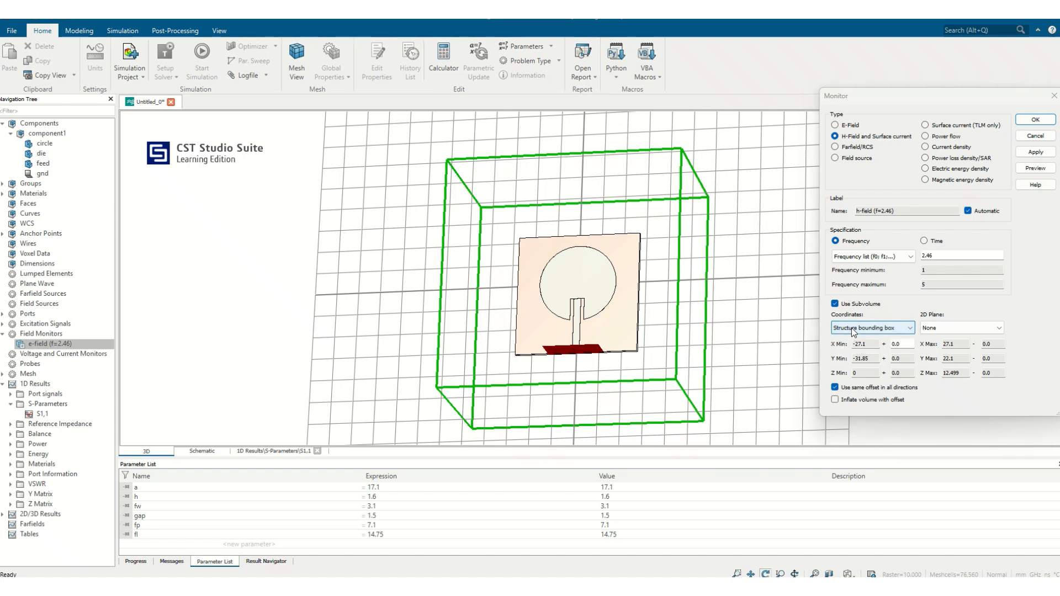
left_click(853, 330)
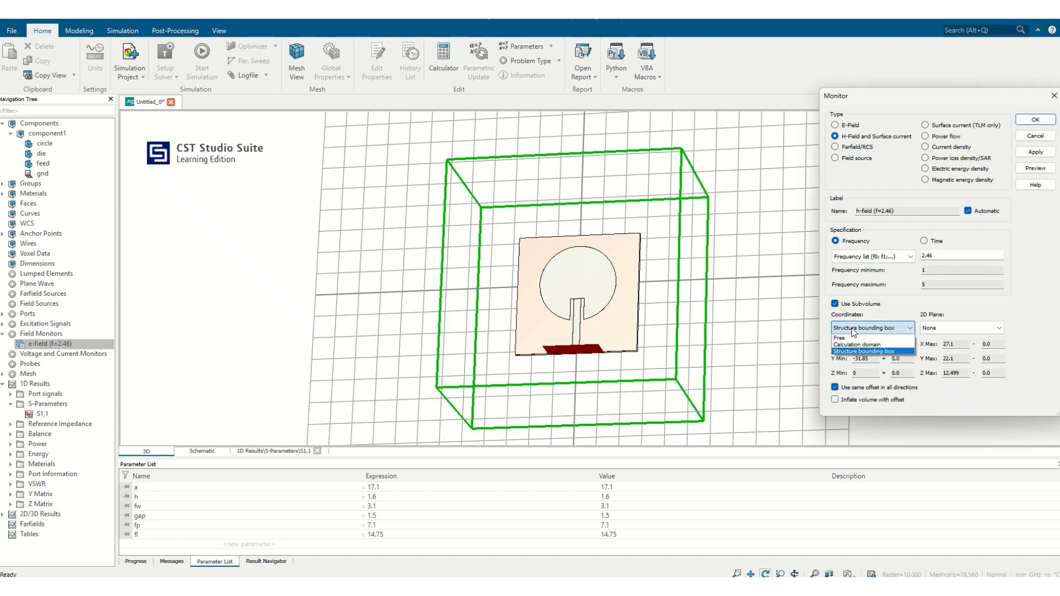
left_click(854, 330)
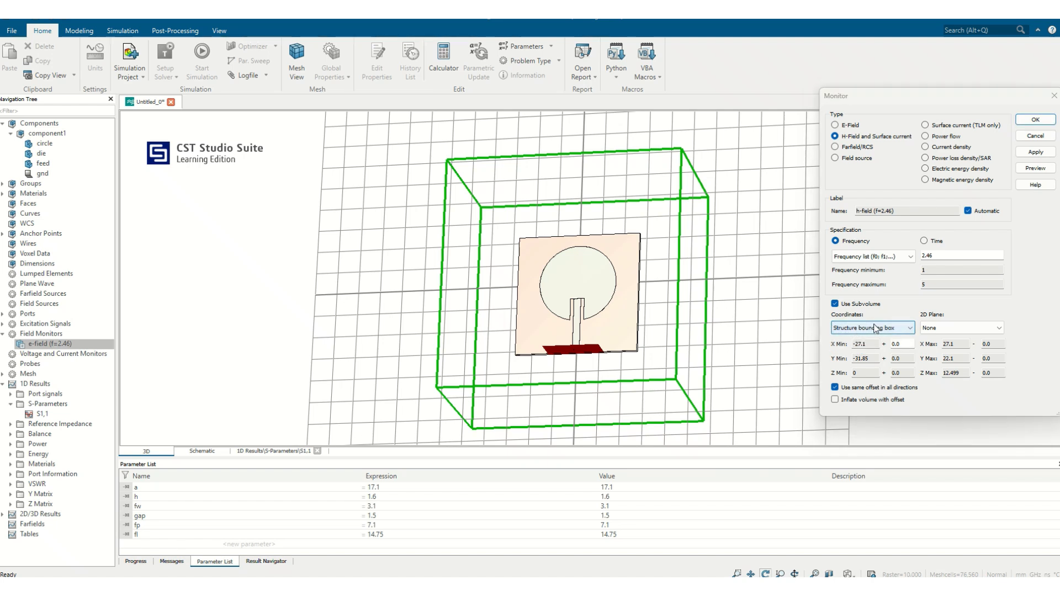
left_click(1035, 169)
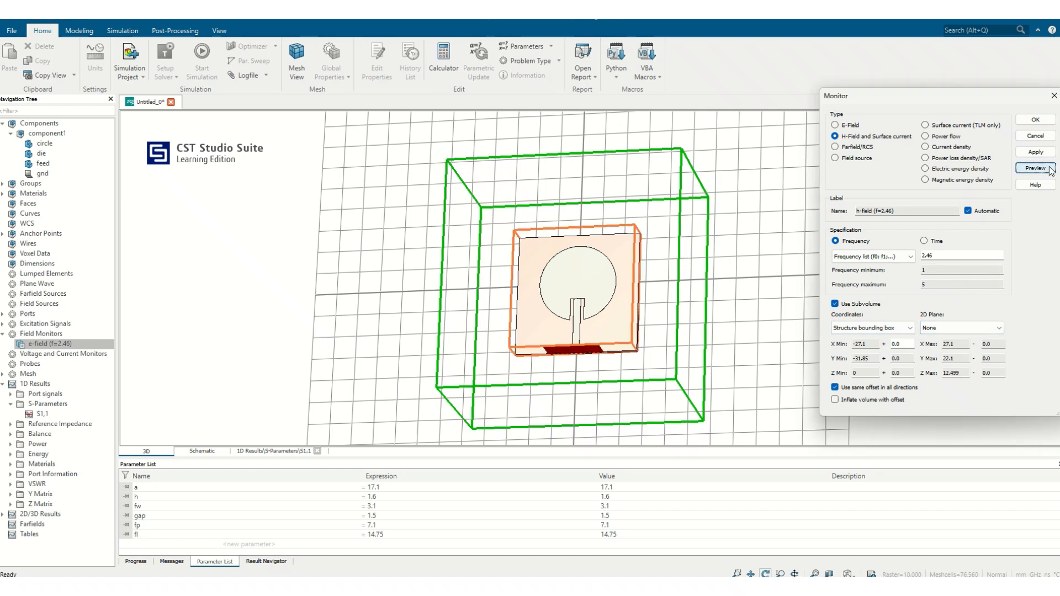
left_click(1023, 151)
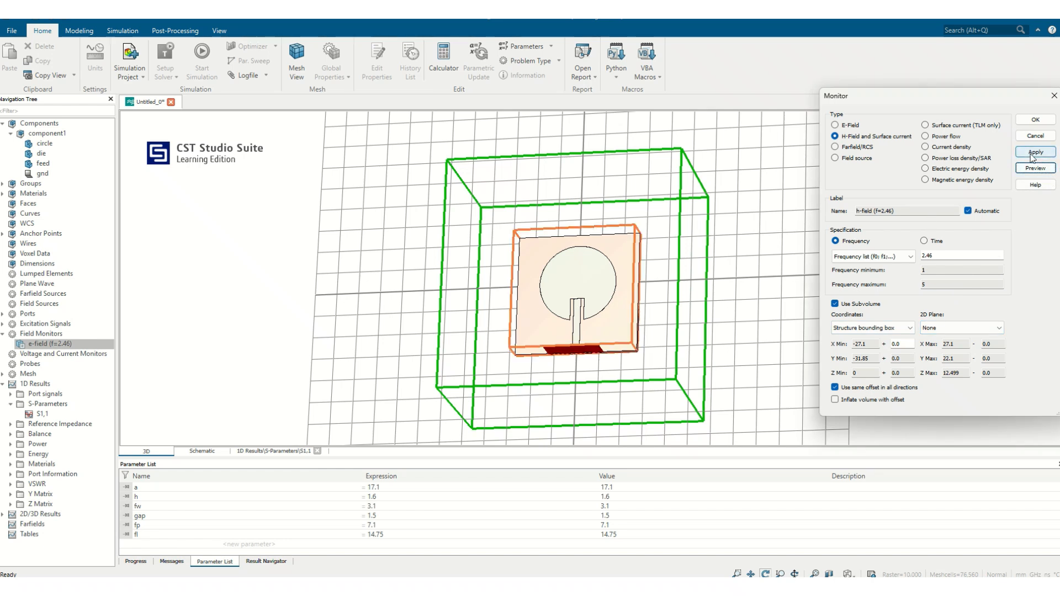
- Replace the existing 2.46 GHz E-field monitor with one limited to the structure bounding box subvolume
left_click(849, 127)
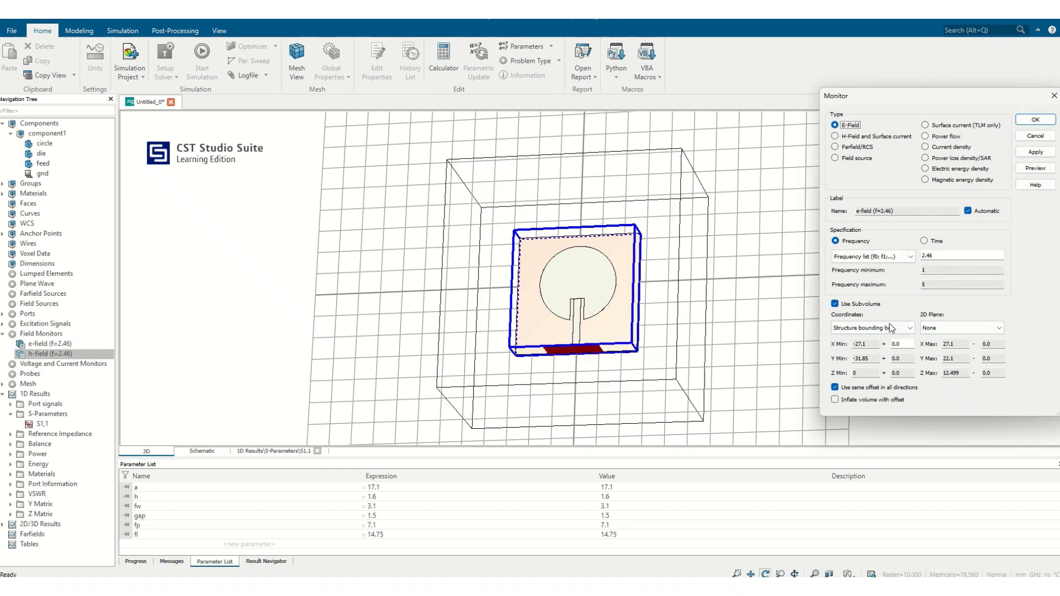
left_click(1035, 154)
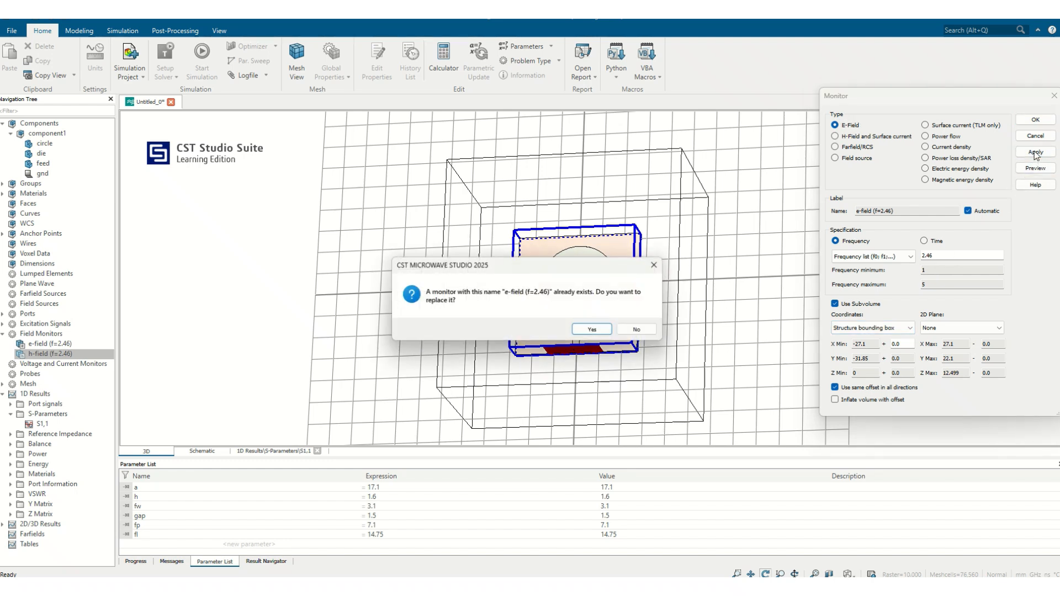
left_click(593, 331)
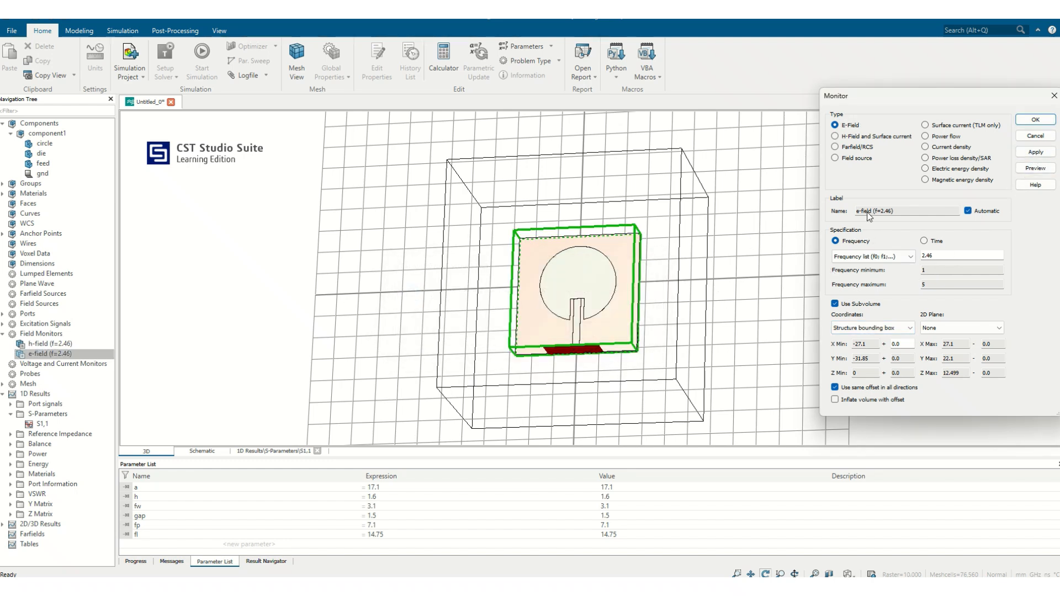
- Add a Farfield/RCS monitor at 2.46 GHz without a subvolume, previewing its extent before finishing the monitor setup
left_click(839, 147)
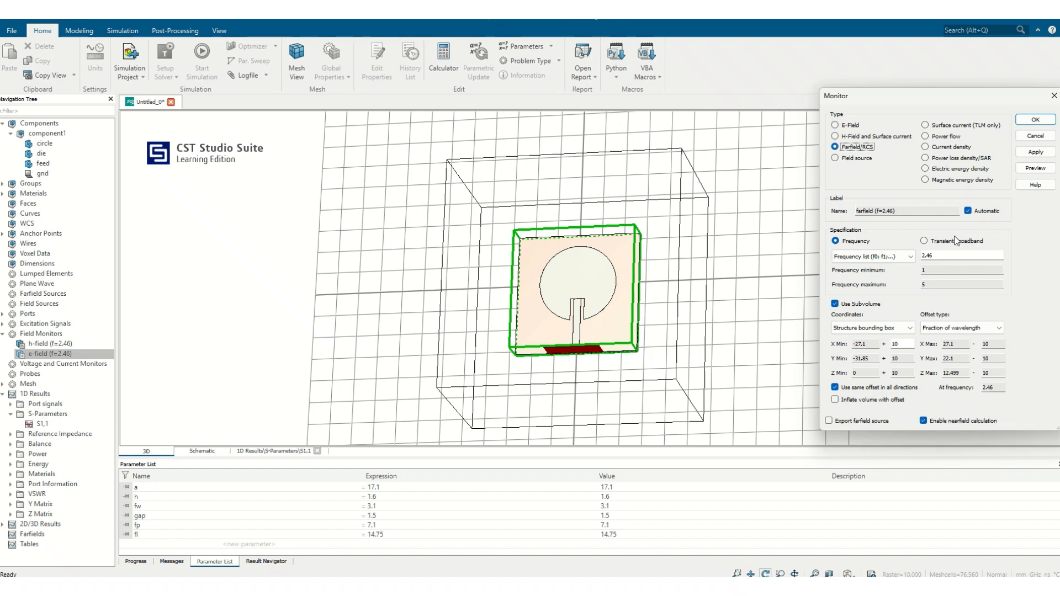
left_click(835, 305)
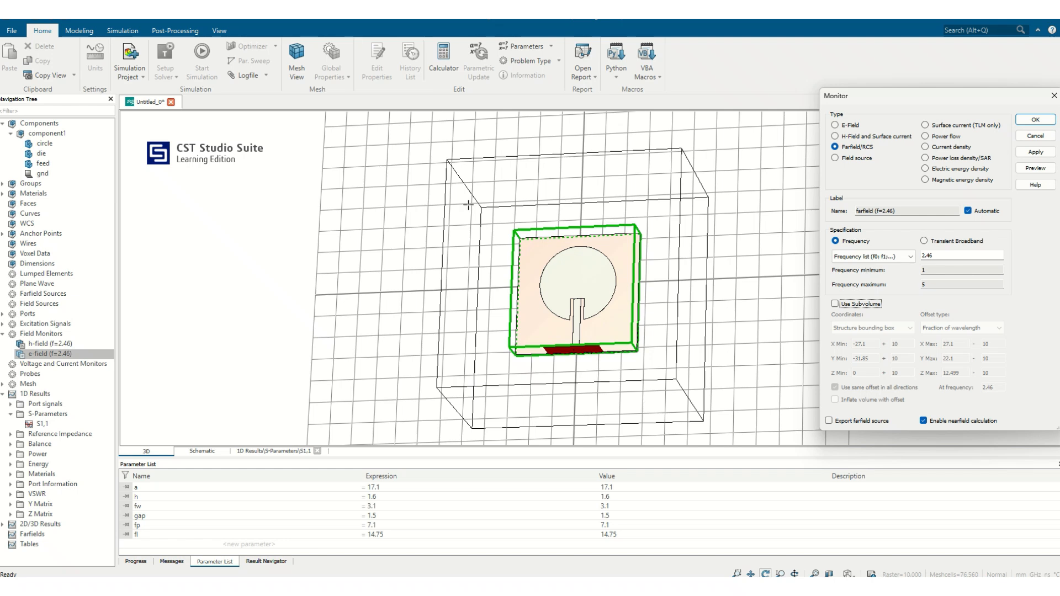
left_click(1036, 169)
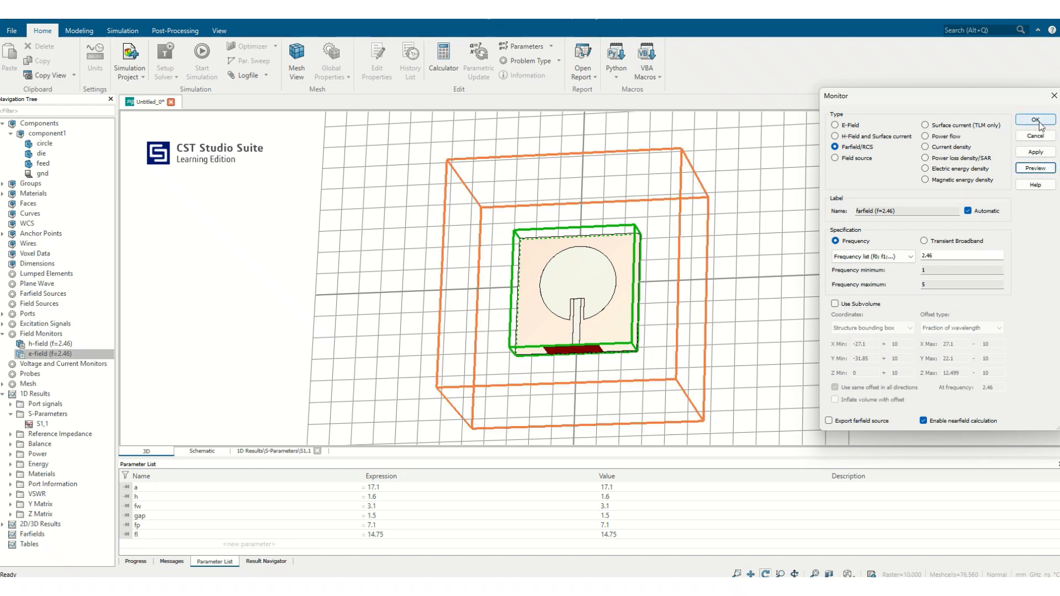
left_click(1036, 120)
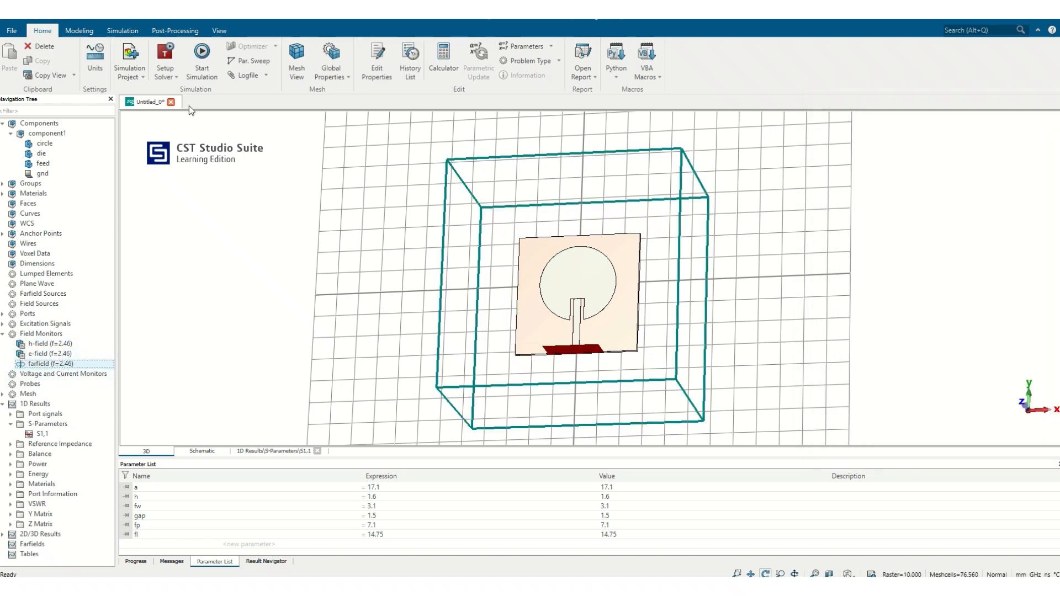
- Run the simulation with the field monitors and open the 2.46 GHz farfield result
left_click(206, 57)
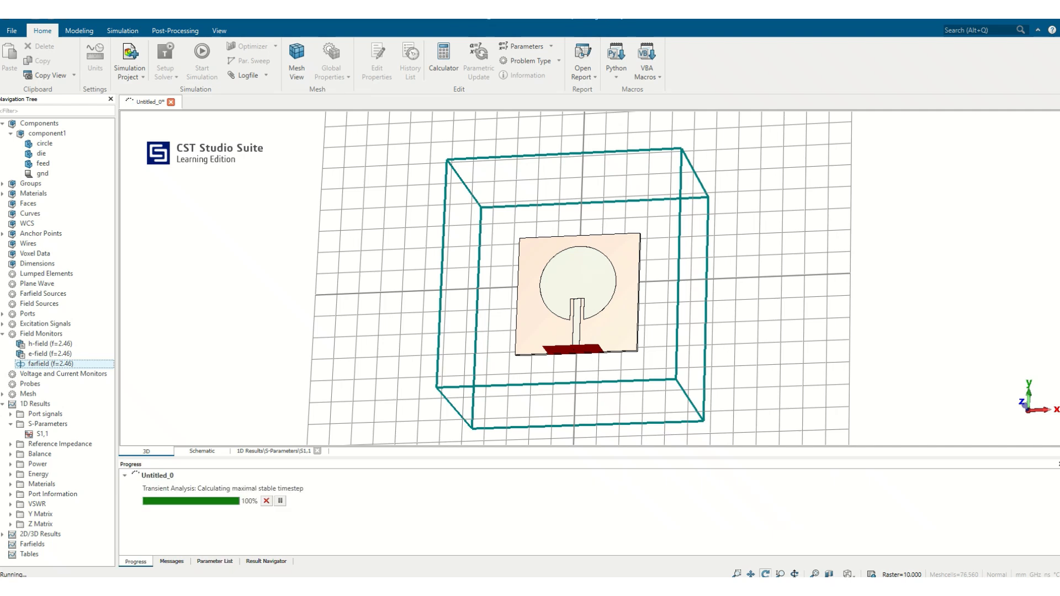
scroll(68, 462, "down", 1)
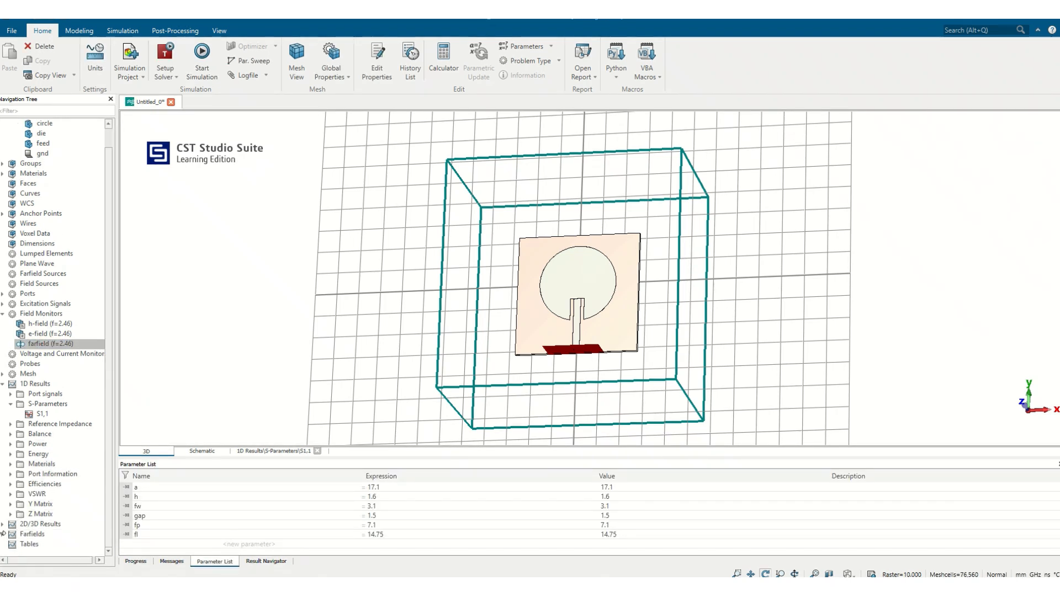
left_click(4, 534)
left_click(53, 544)
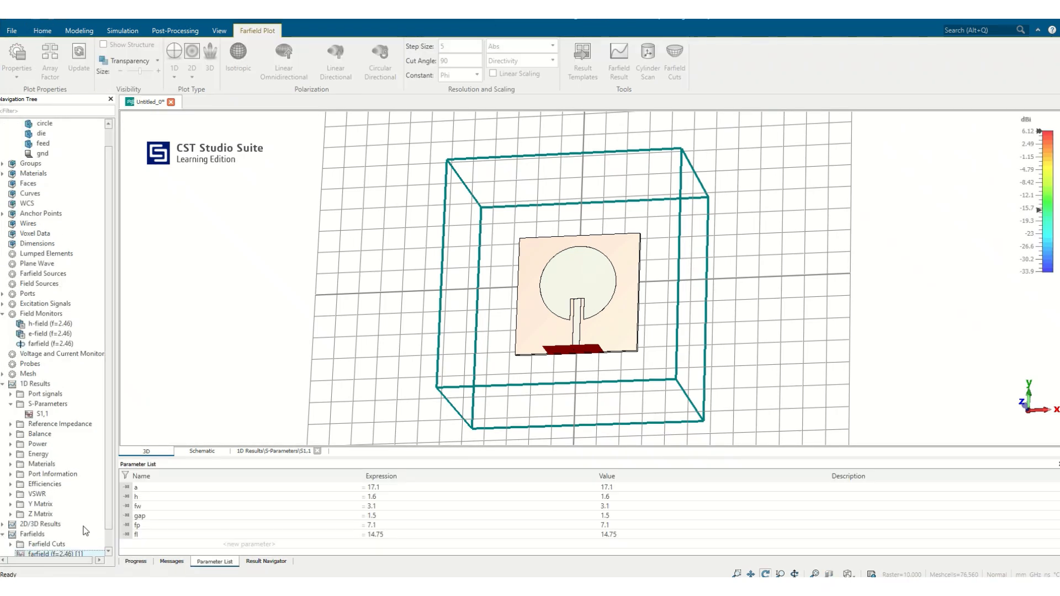
- Show the antenna structure inside the 3D farfield plot and make the farfield pattern transparent
left_click_drag(489, 298, 771, 221)
left_click(103, 44)
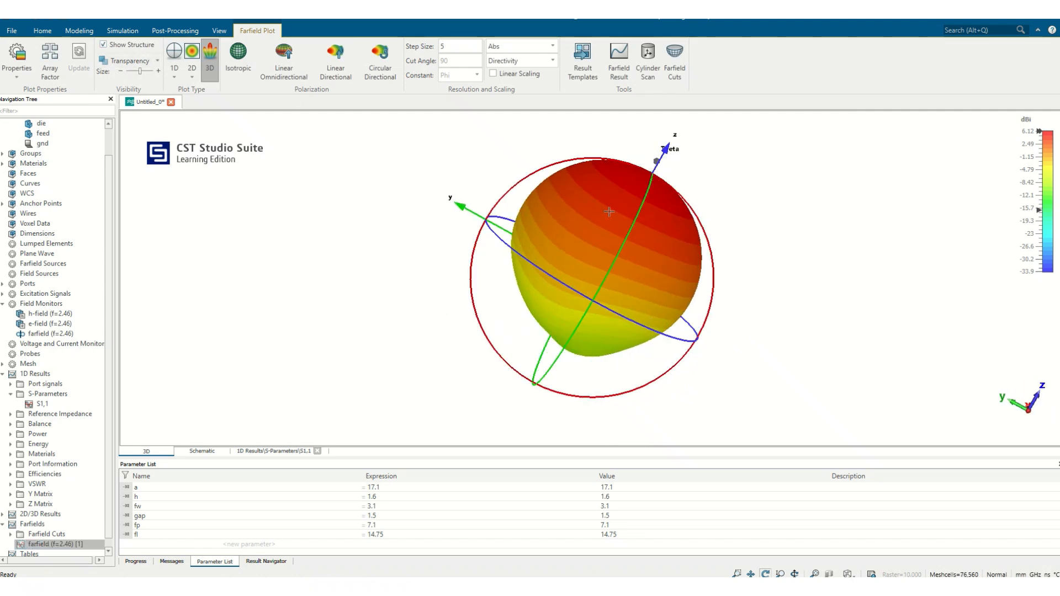
left_click(142, 60)
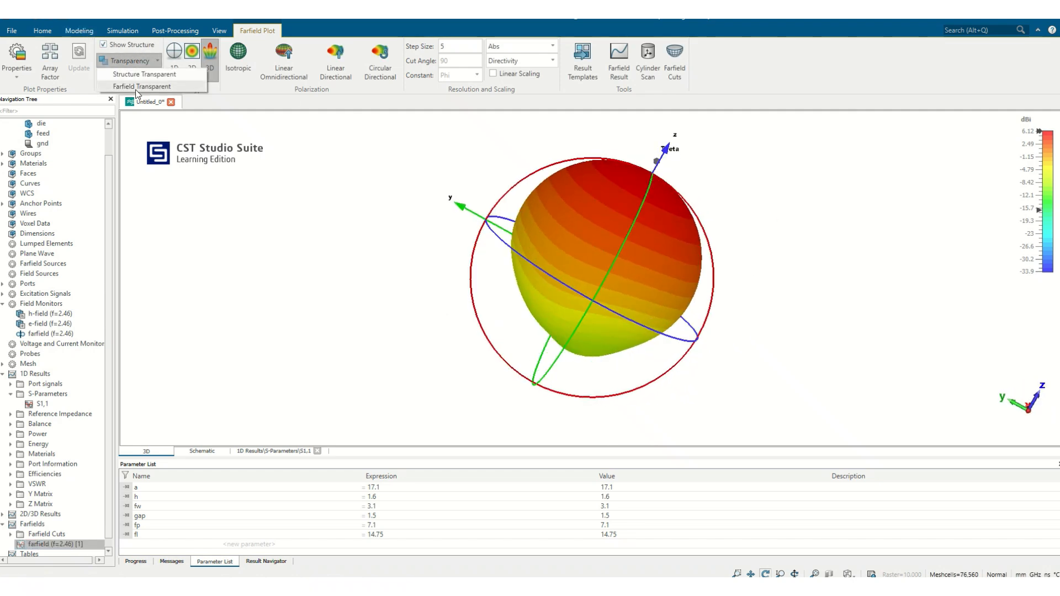
left_click(135, 86)
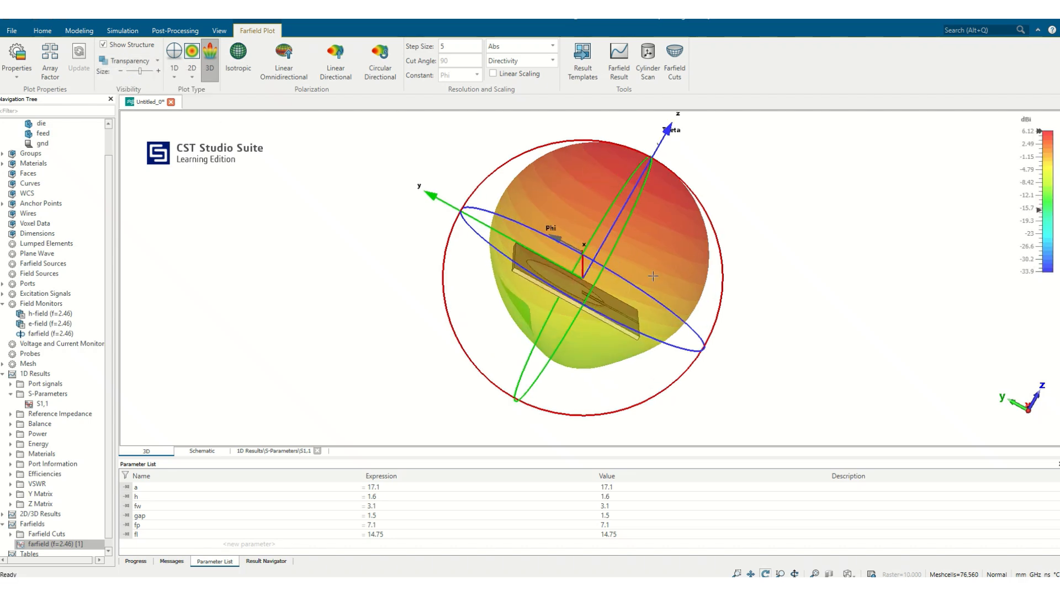
left_click_drag(580, 279, 436, 337)
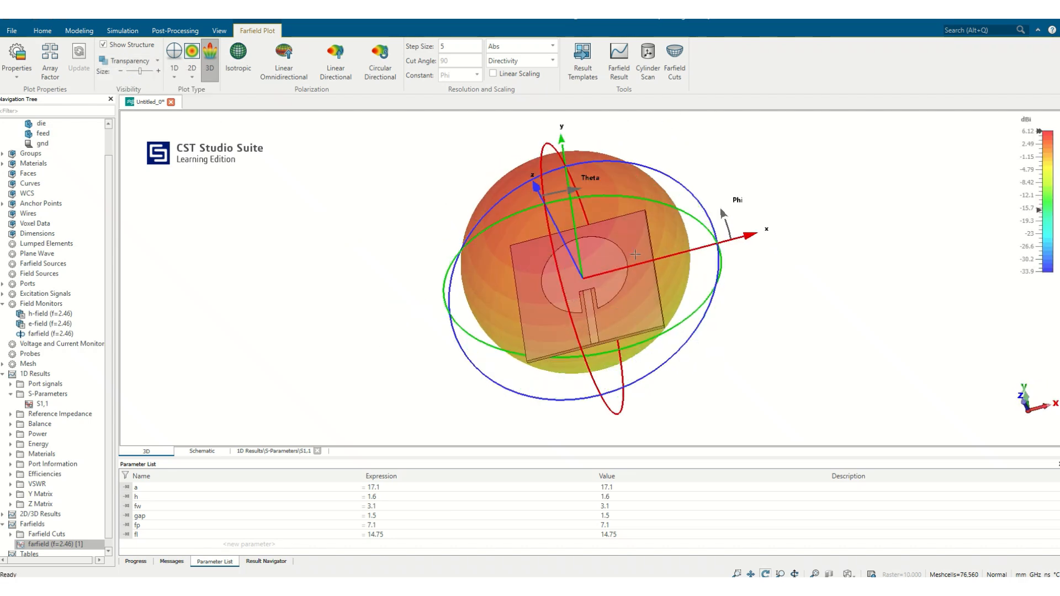
left_click_drag(635, 254, 747, 282)
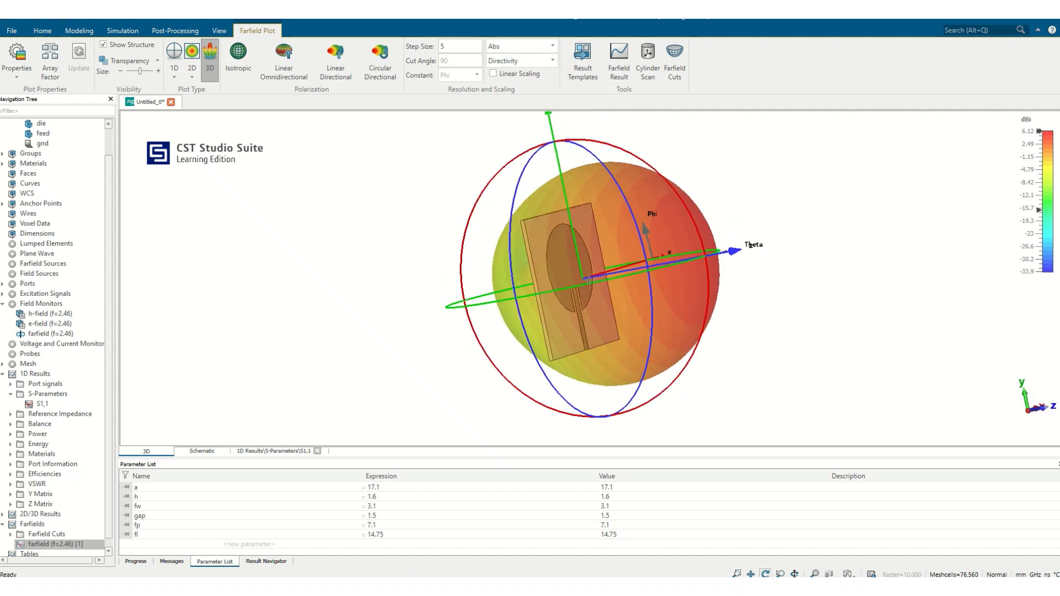
left_click_drag(589, 281, 367, 217)
left_click_drag(593, 256, 671, 214)
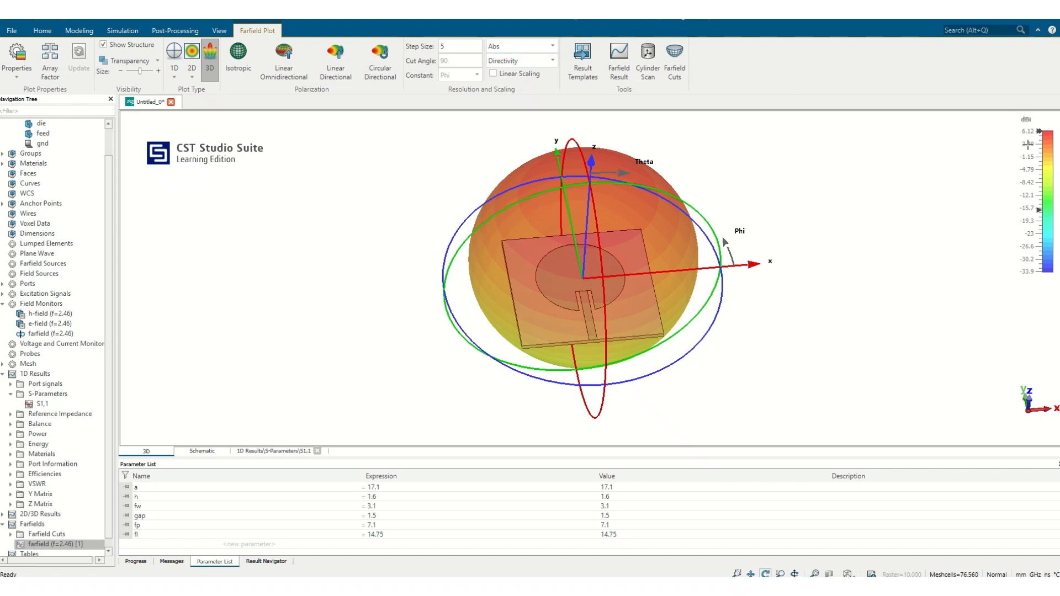
- Set the 2.46 GHz farfield plot quantity to Realized Gain
left_click(540, 61)
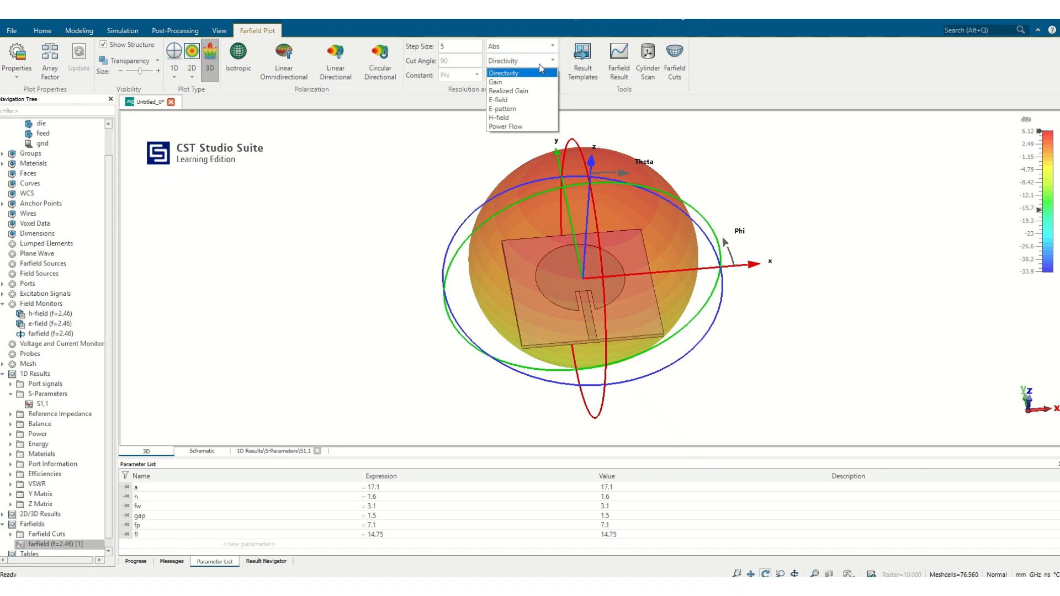
left_click(521, 91)
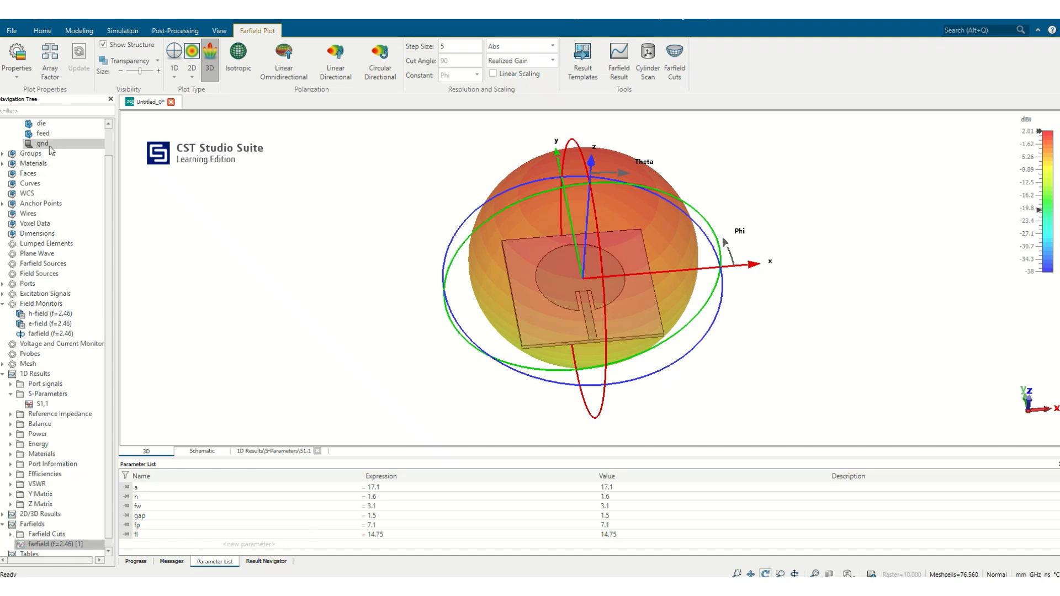
- Return to the antenna model and select the feed and circle solids together
left_click(60, 133)
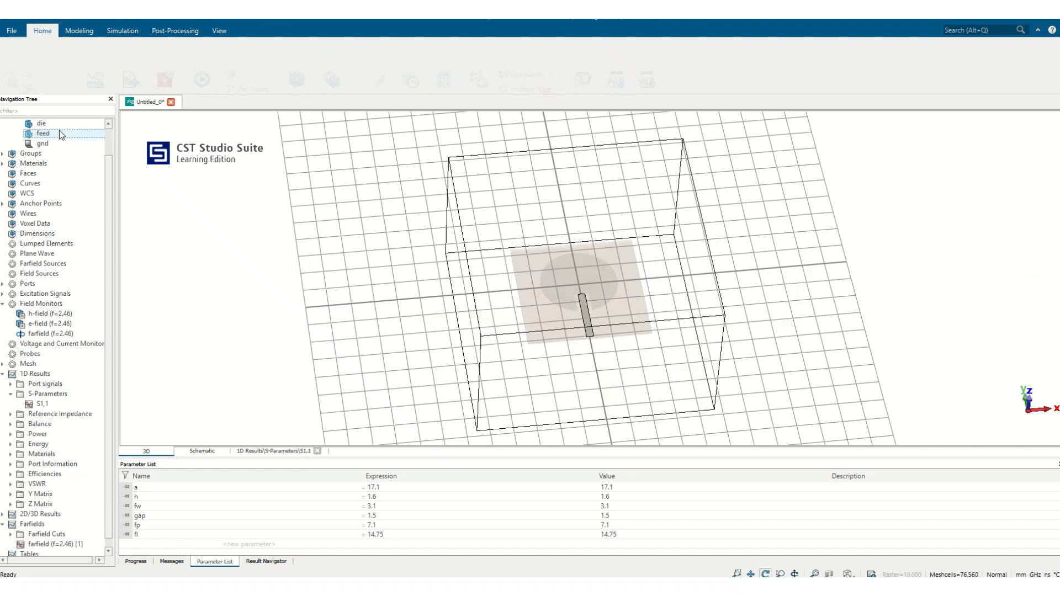
scroll(62, 133, "up", 1)
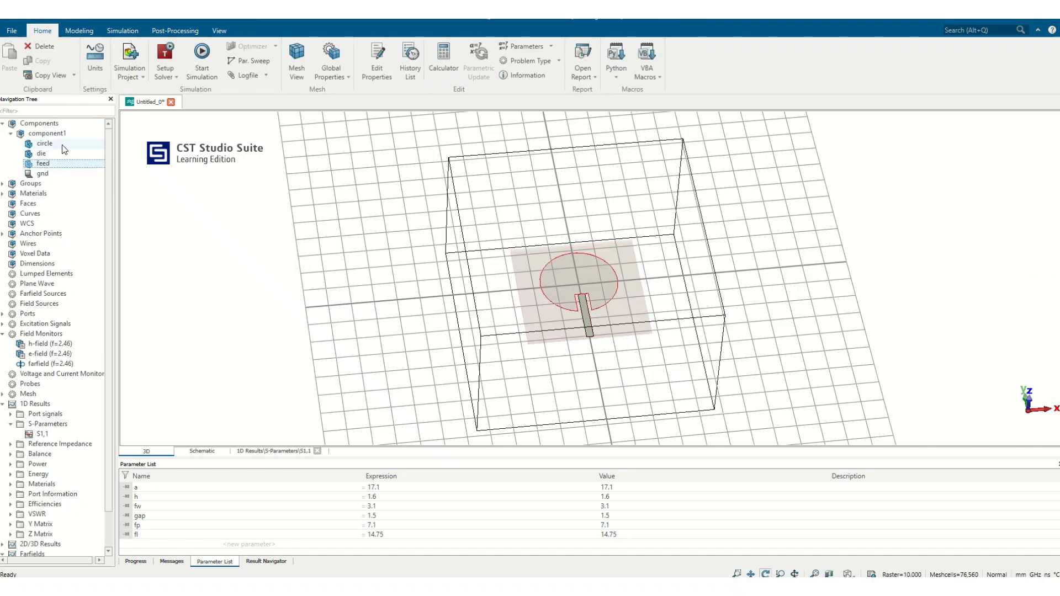
left_click(62, 144, "ctrl")
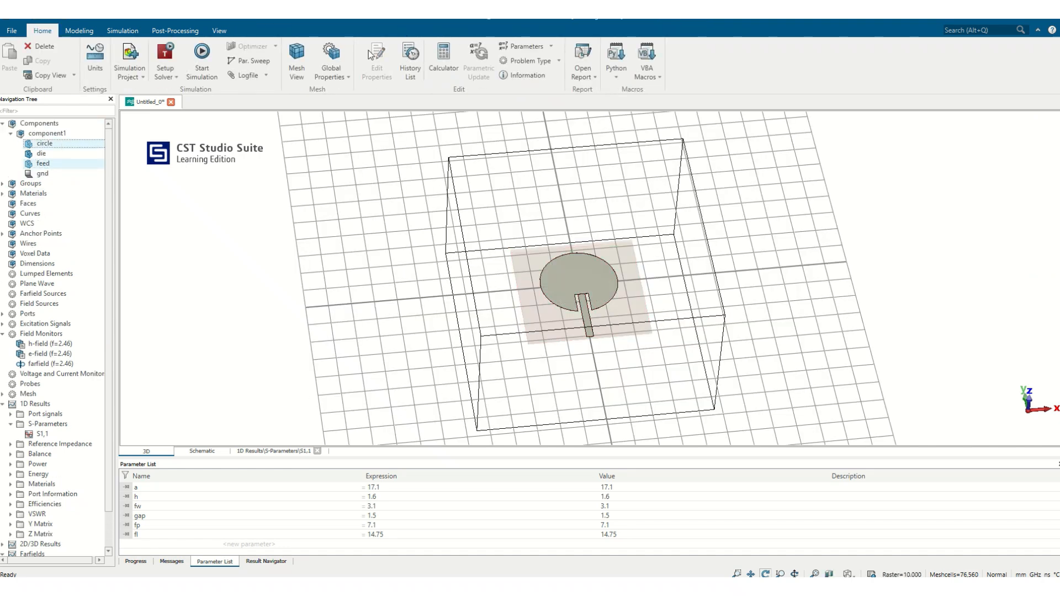
- Hide the working plane and bounding box and show the antenna model from the front
left_click(220, 31)
left_click(275, 54)
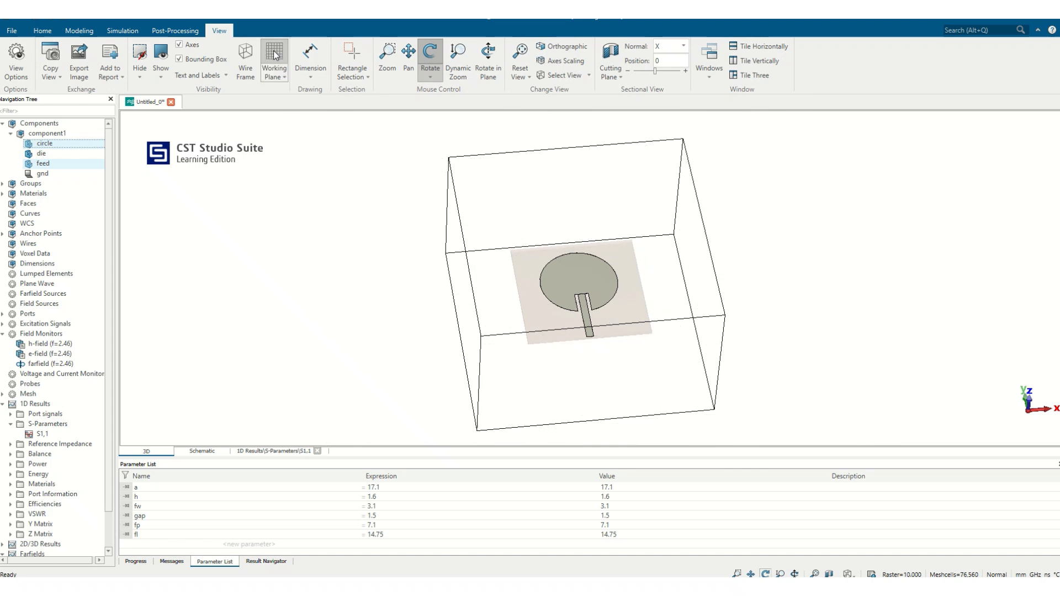
left_click(200, 61)
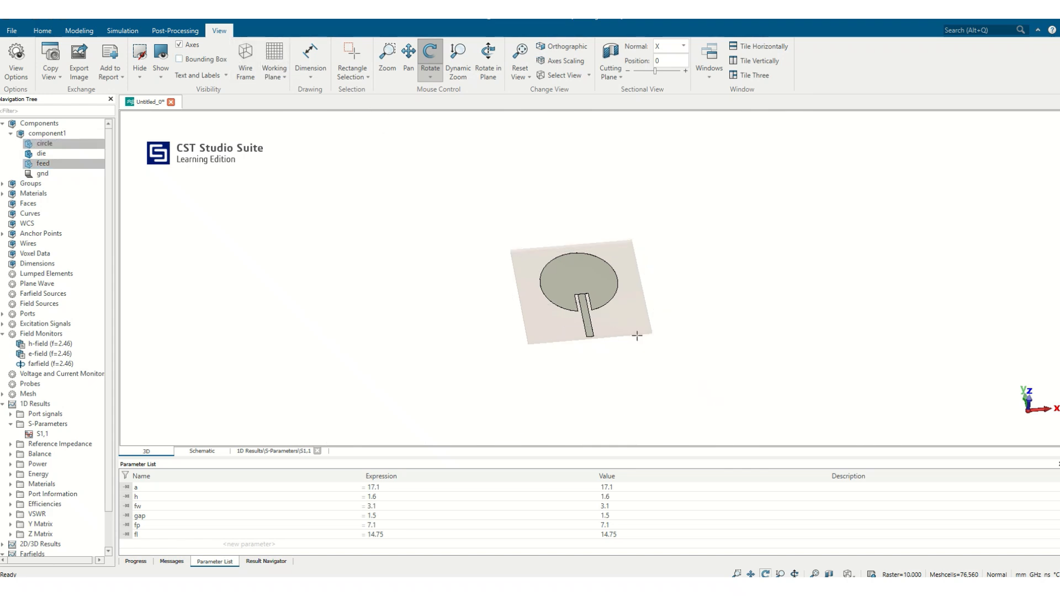
left_click_drag(637, 335, 643, 398)
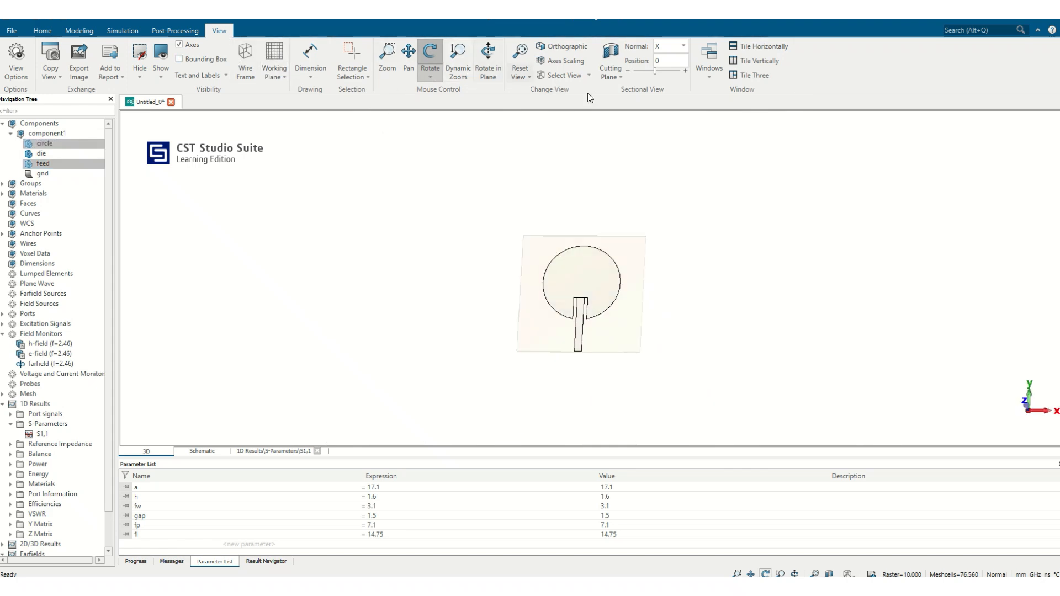
left_click(564, 78)
left_click(585, 145)
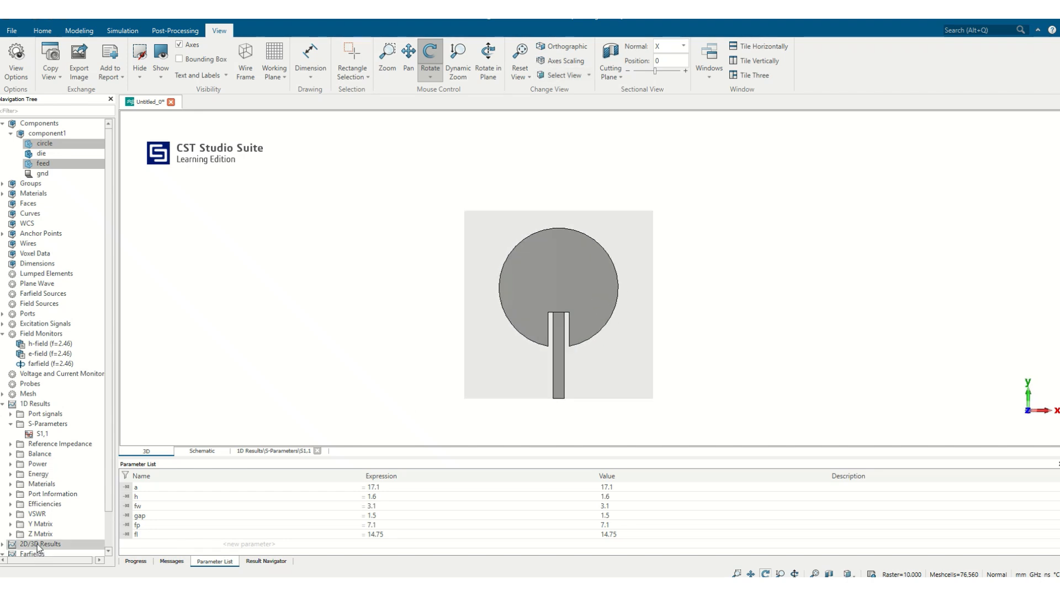
- Expand the 2D/3D results and open the 2.46 GHz E-field result
scroll(40, 543, "down", 1)
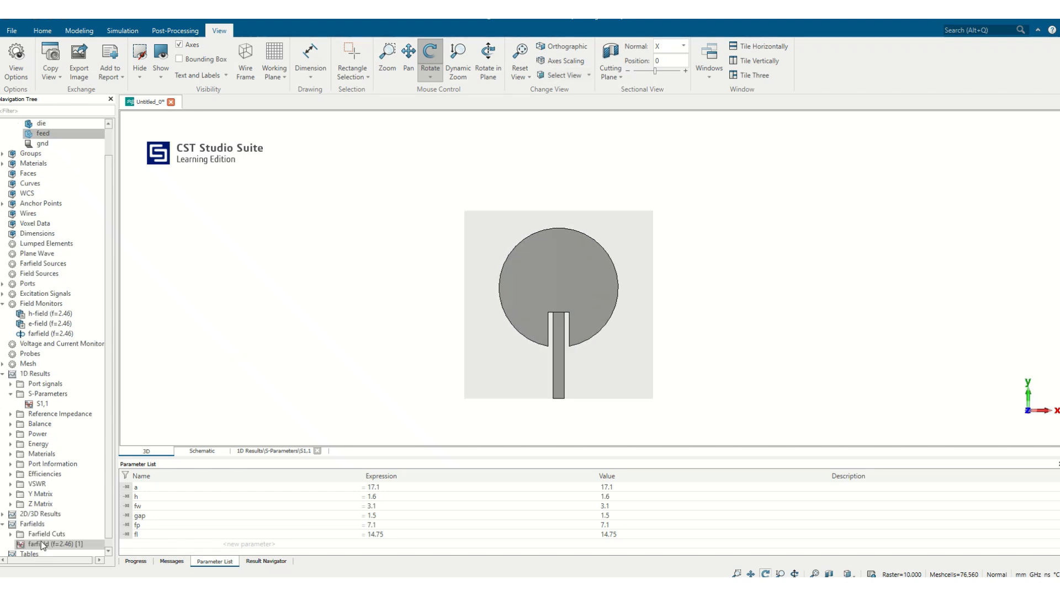
left_click(3, 515)
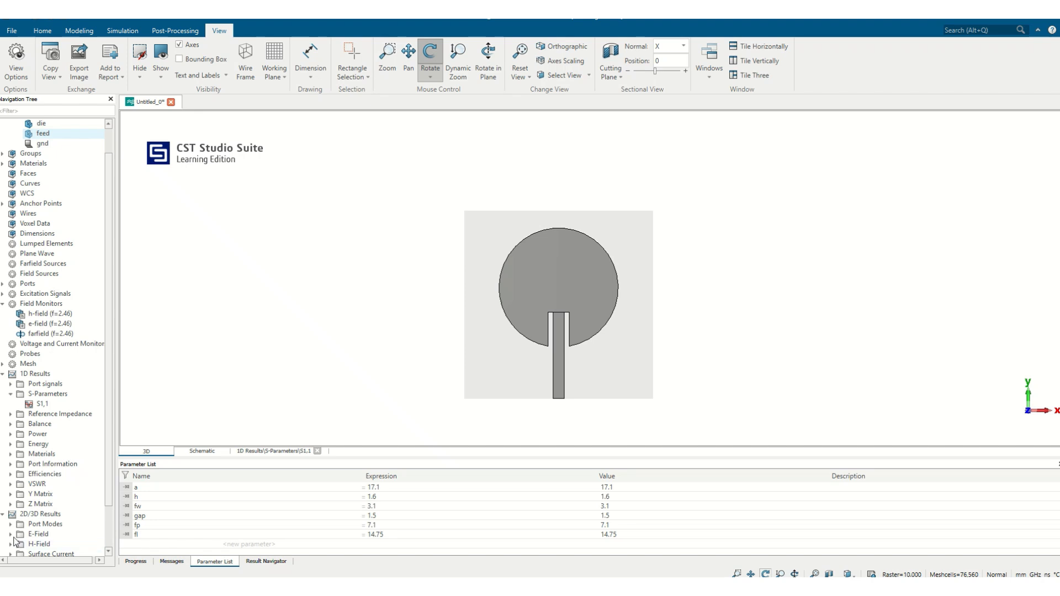
left_click(11, 534)
left_click(44, 544)
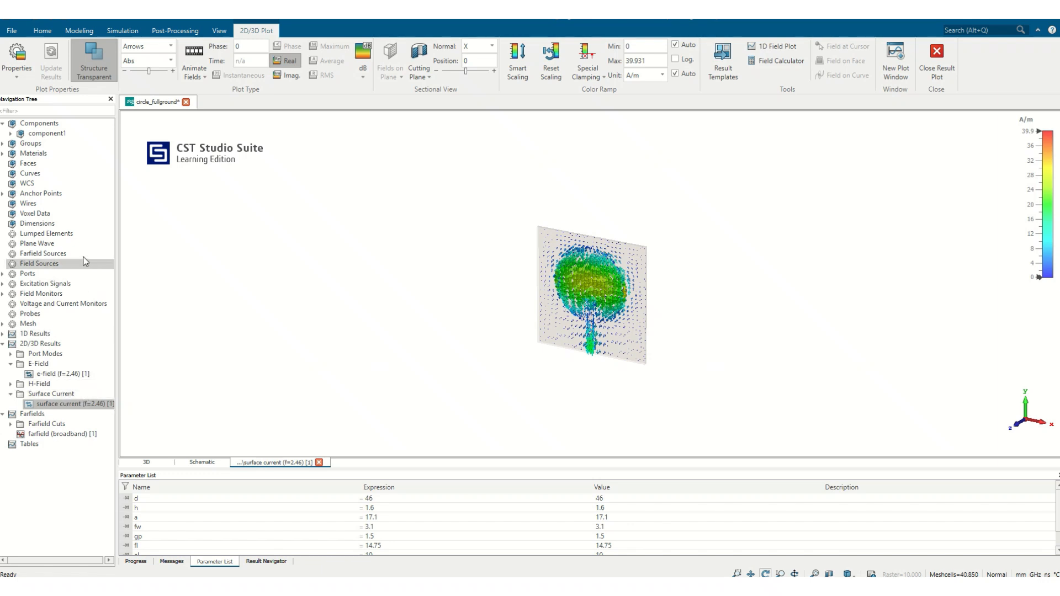
- Restrict the 2.46 GHz surface current plot to solid1 and examine the current arrows on the patch and feed up close
left_click(11, 133)
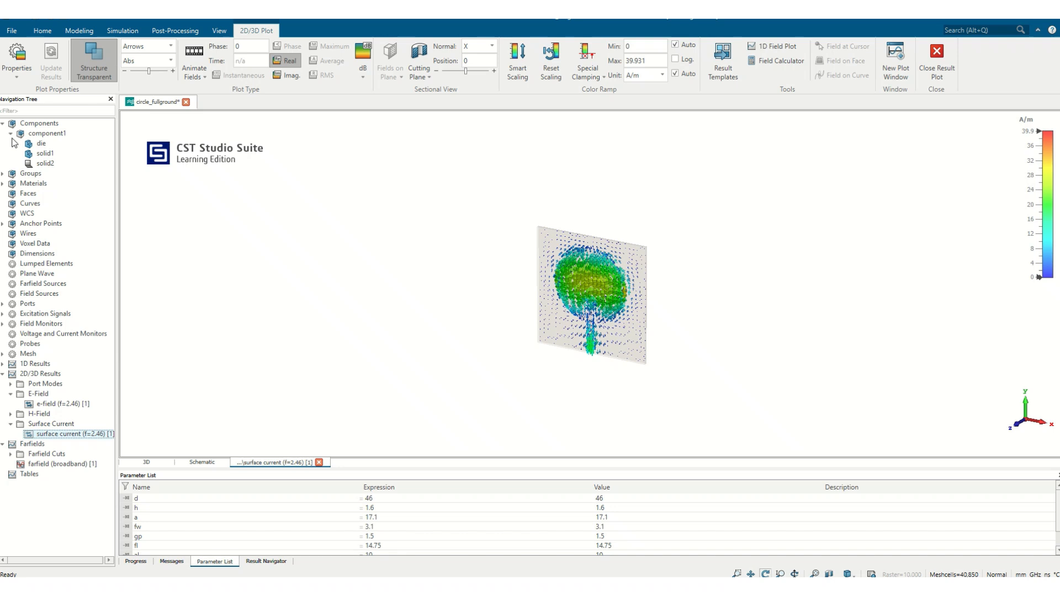
left_click(44, 154)
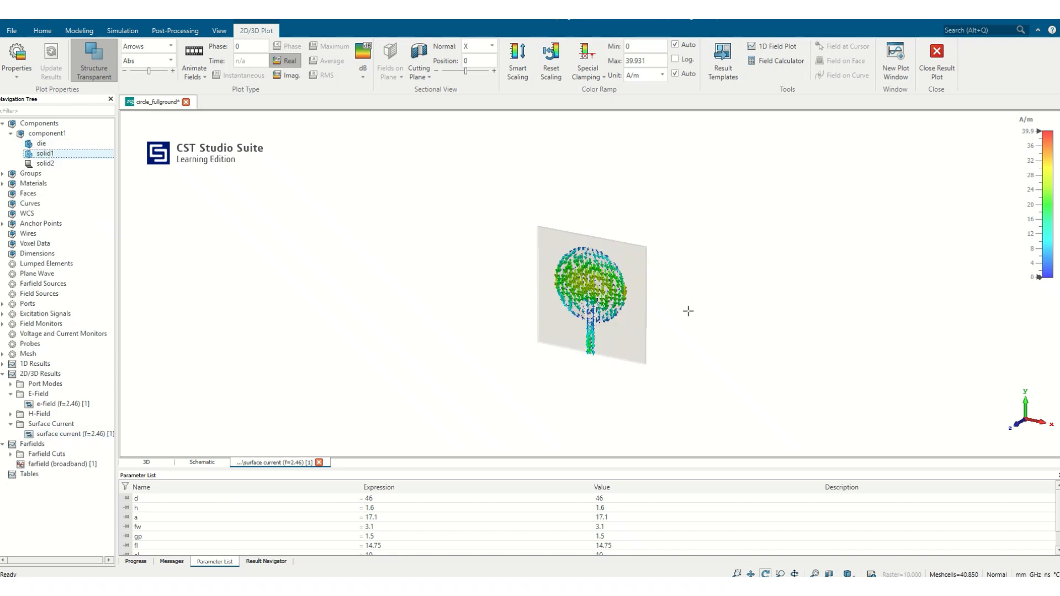
left_click_drag(647, 338, 685, 267)
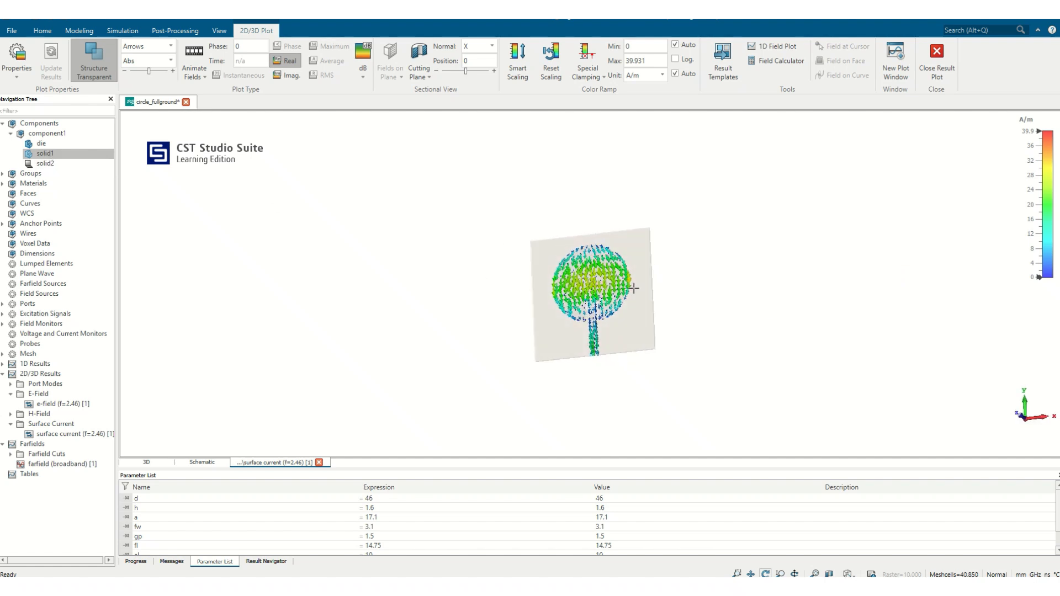
scroll(606, 312, "up", 5)
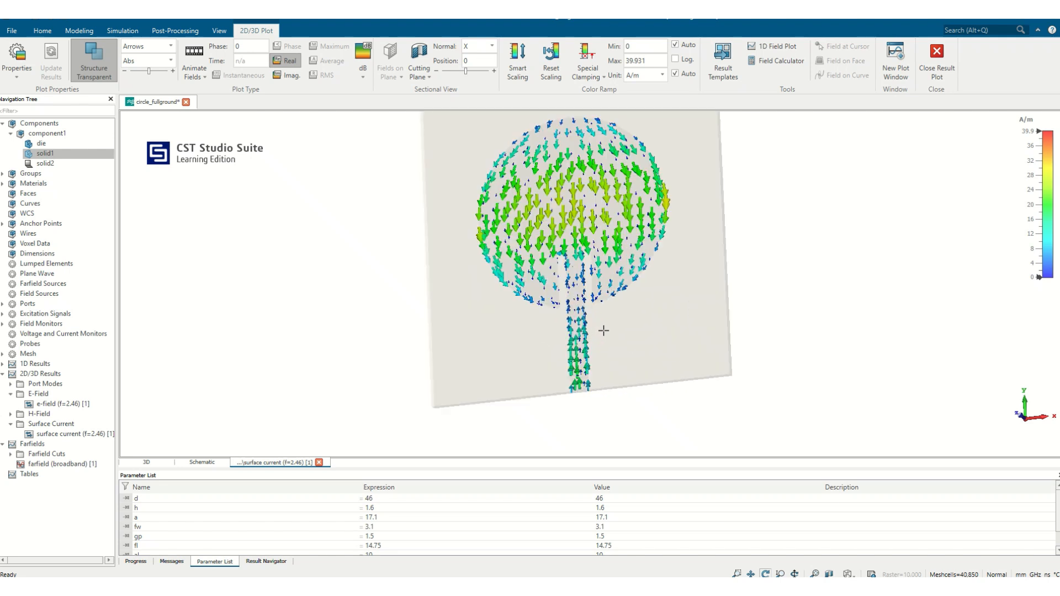
scroll(568, 319, "up", 3)
scroll(515, 220, "down", 3)
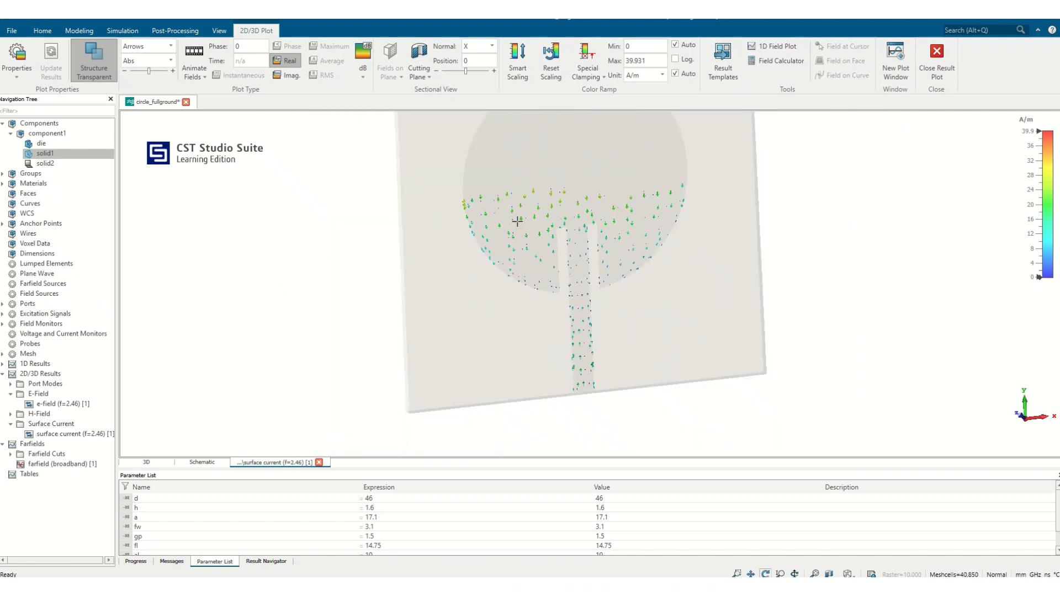
- Set the surface current plot to the Front view perspective
left_click(219, 30)
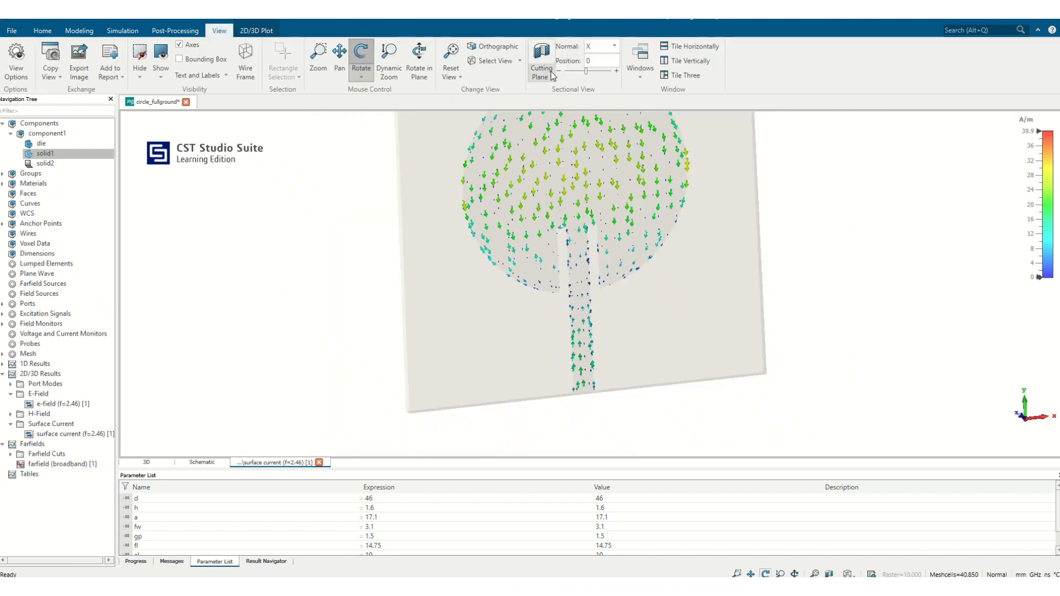
left_click(552, 74)
left_click(513, 64)
left_click(512, 64)
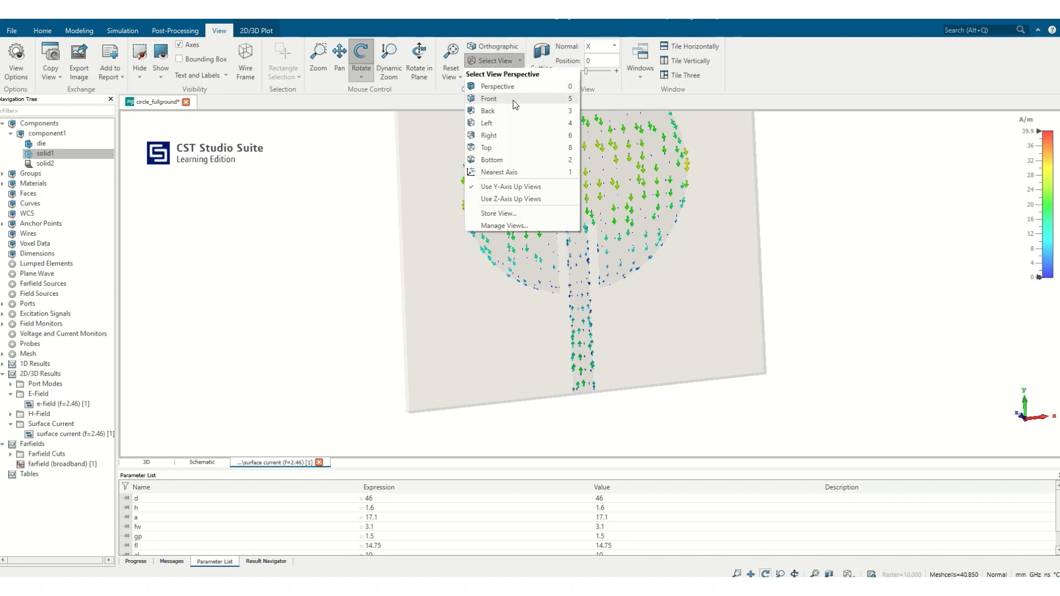
left_click(512, 101)
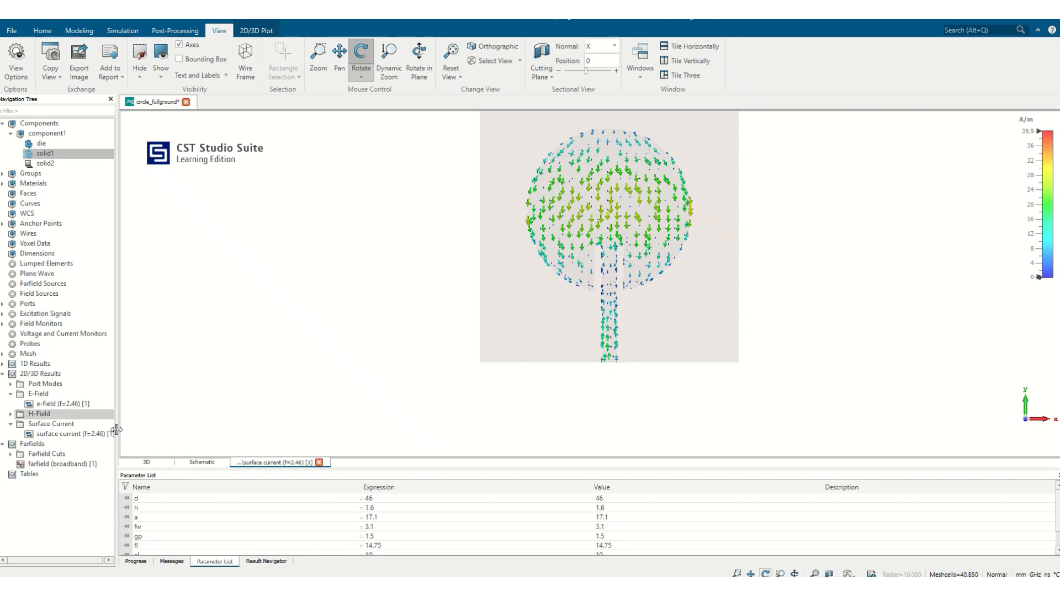
- Lower the surface current color scale maximum to about 20.4 A/m and animate the fields
left_click(251, 30)
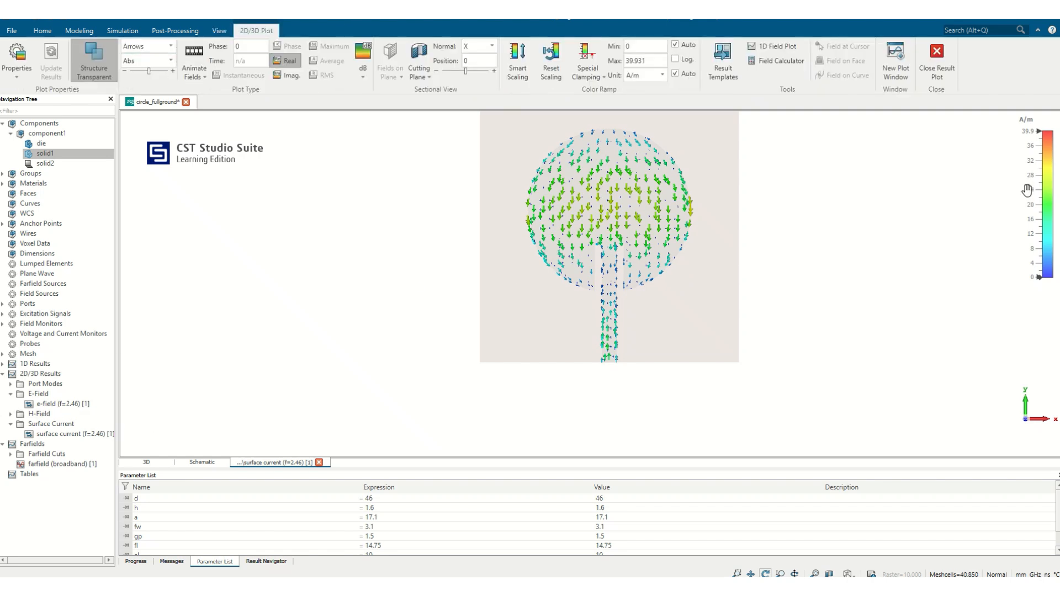
mouse_move(1027, 190)
left_mouse_down()
mouse_move(1024, 160)
mouse_move(1029, 207)
mouse_move(1028, 172)
left_mouse_up()
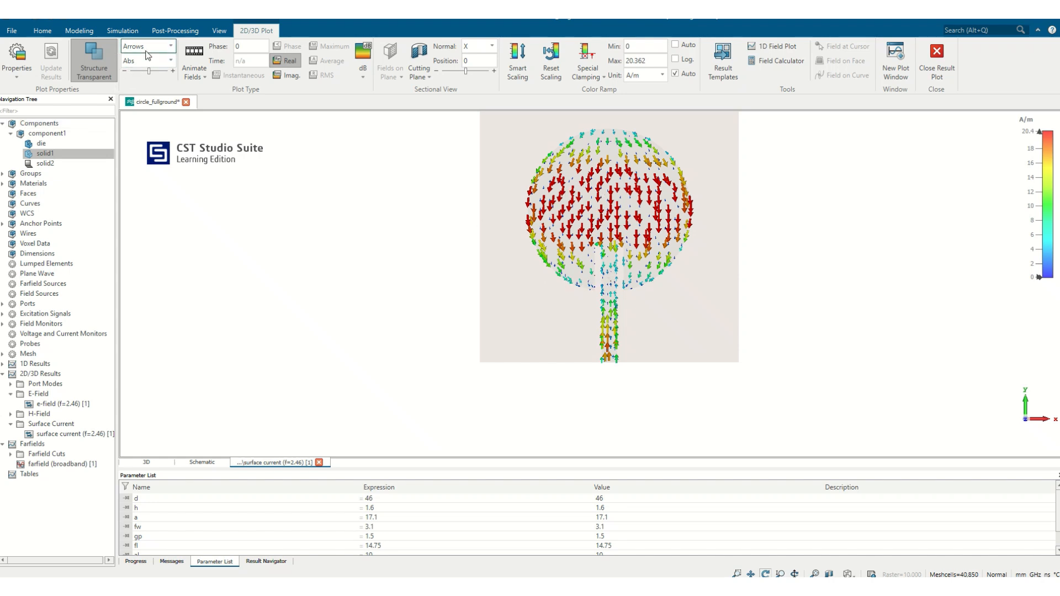
left_click(193, 58)
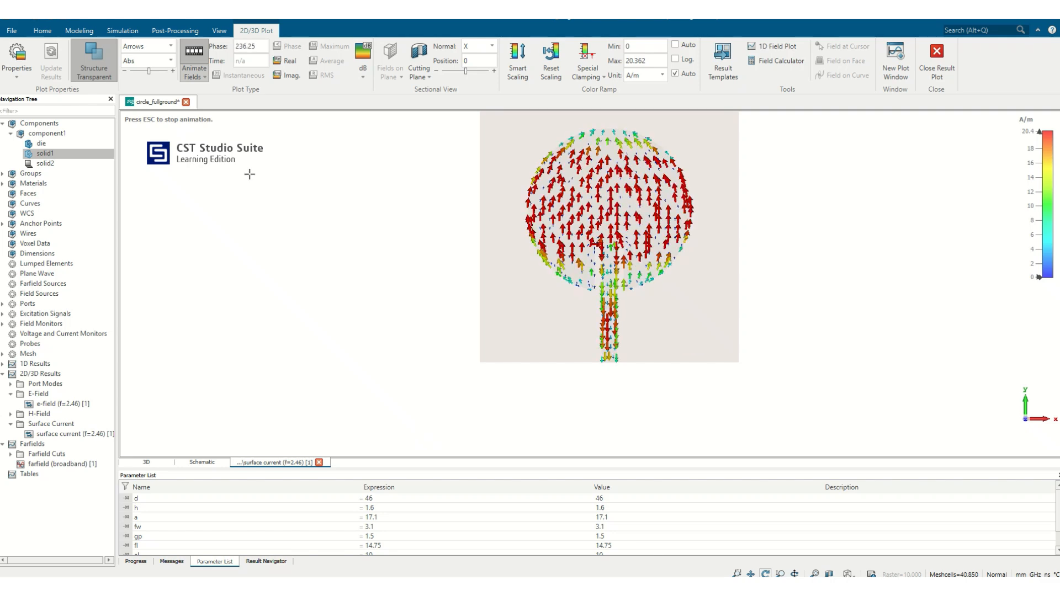
- Open the 2.46 GHz E-field result and display its fields on a cutting plane with normal Z
left_click(81, 404)
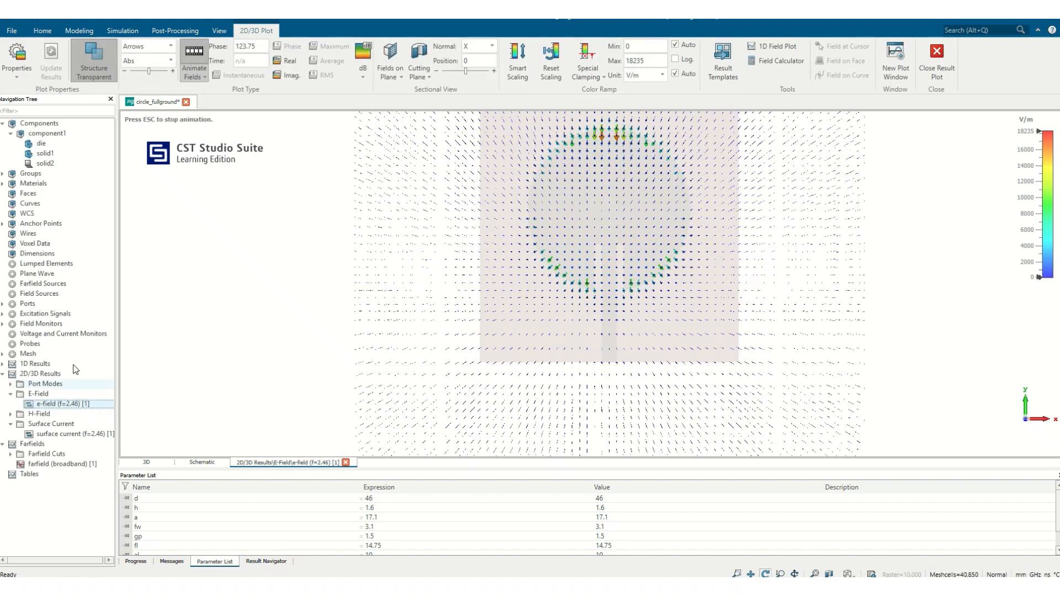
left_click(45, 154)
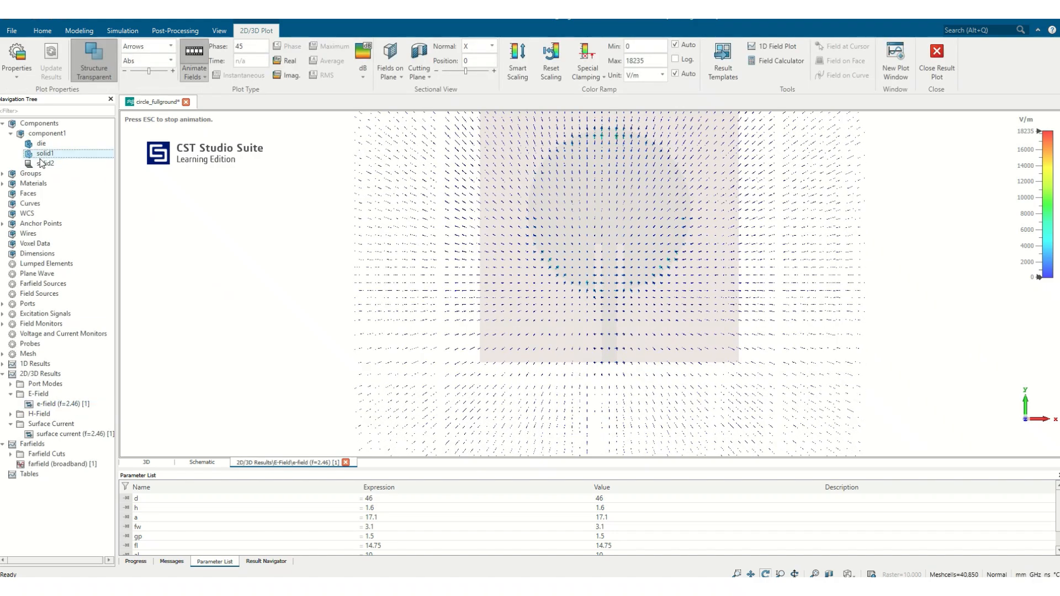
left_click(389, 53)
left_click(492, 46)
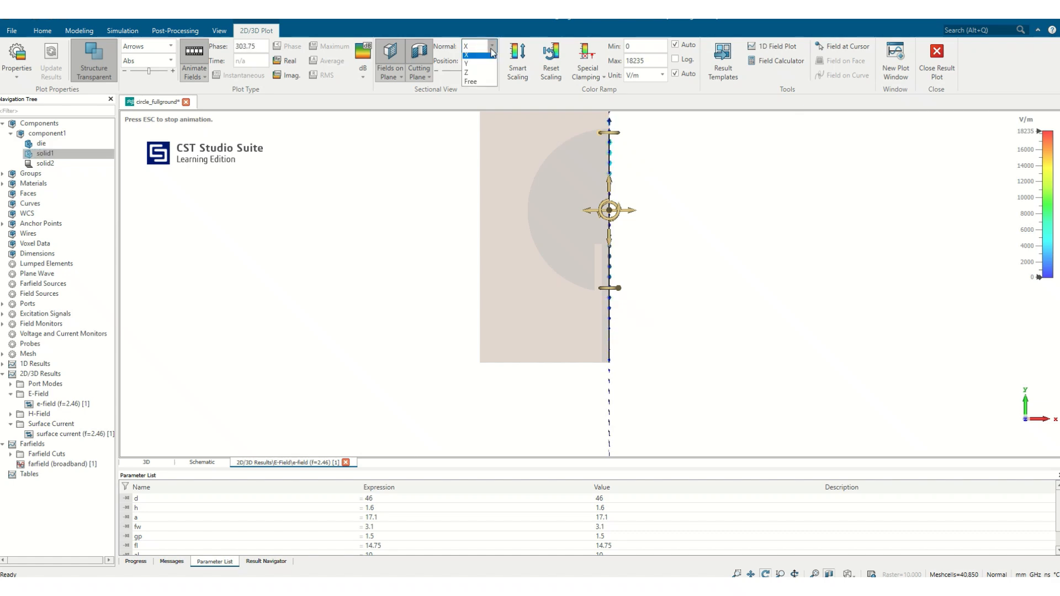
left_click(474, 72)
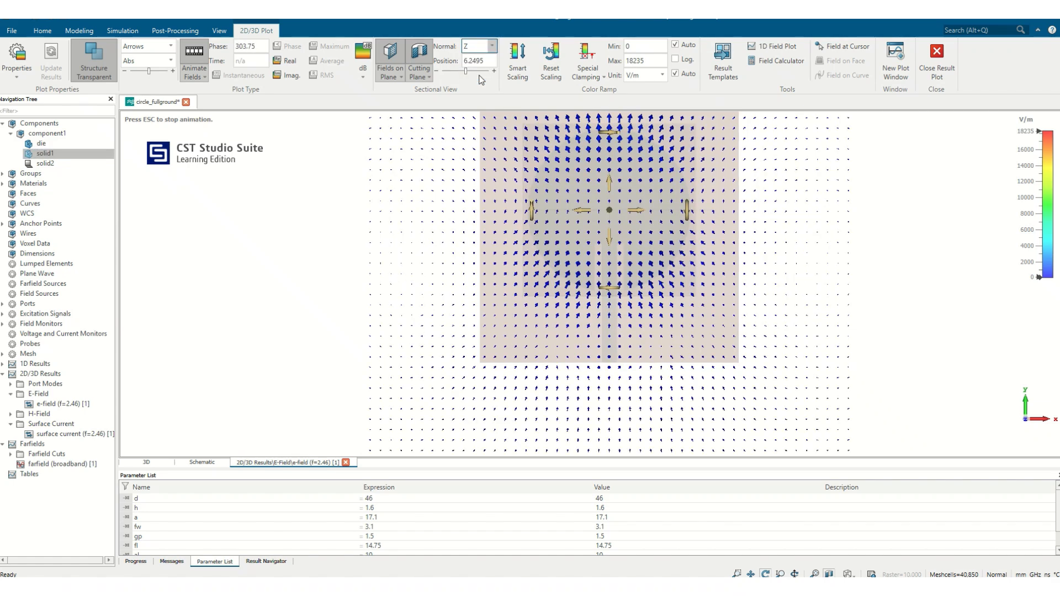
- Set the Z-normal cutting plane position to 1.635 and examine the E-field around the patch edges
left_click(481, 61)
type("1.635")
key("Return")
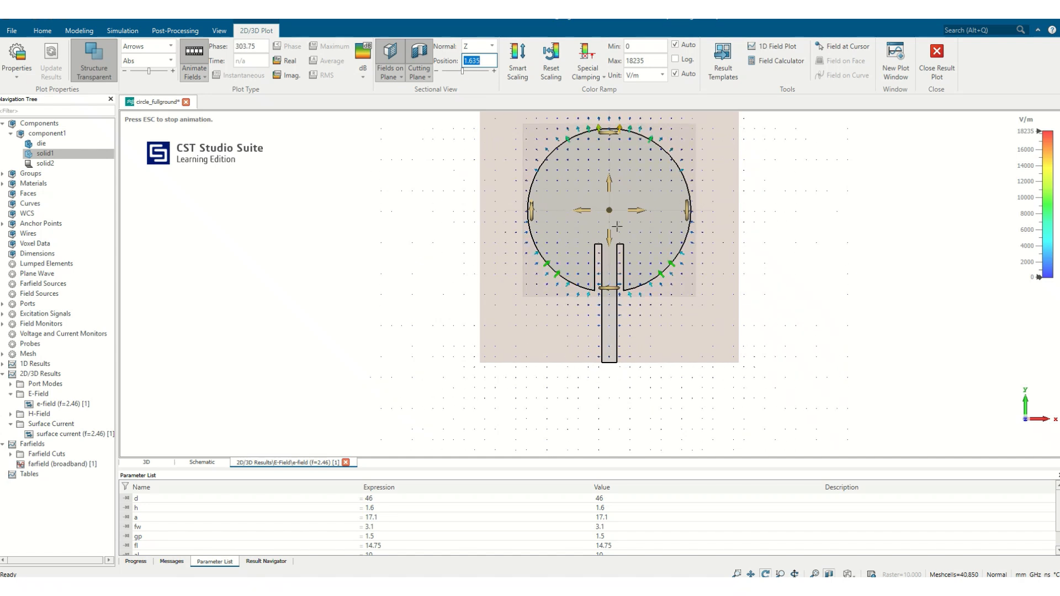
scroll(600, 212, "up", 1)
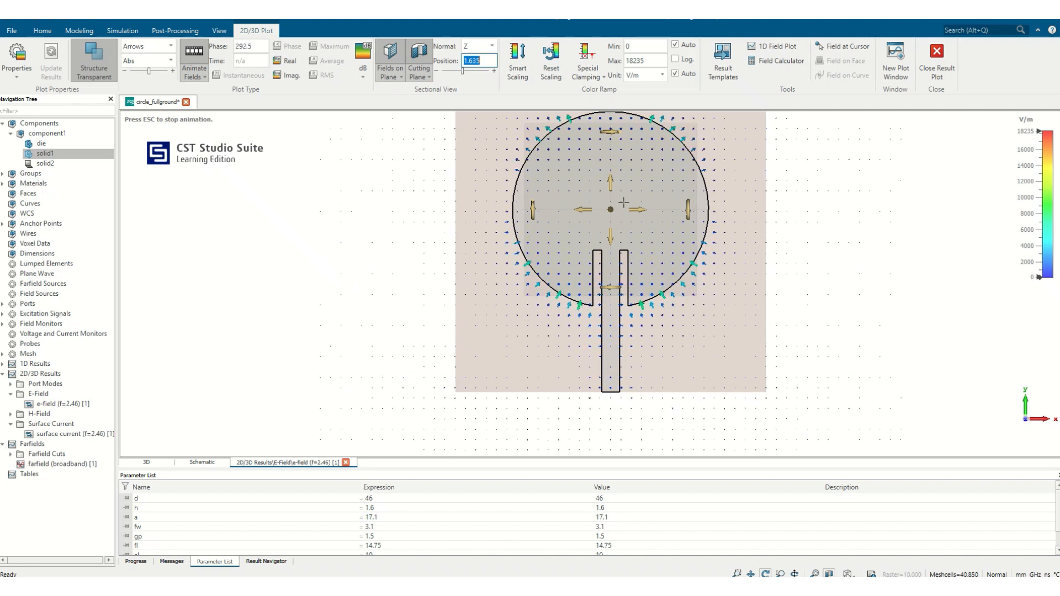
- Section the E-field plot with an X-normal plane, and change the plane's normal to Y to view the substrate cross-section
left_click(485, 48)
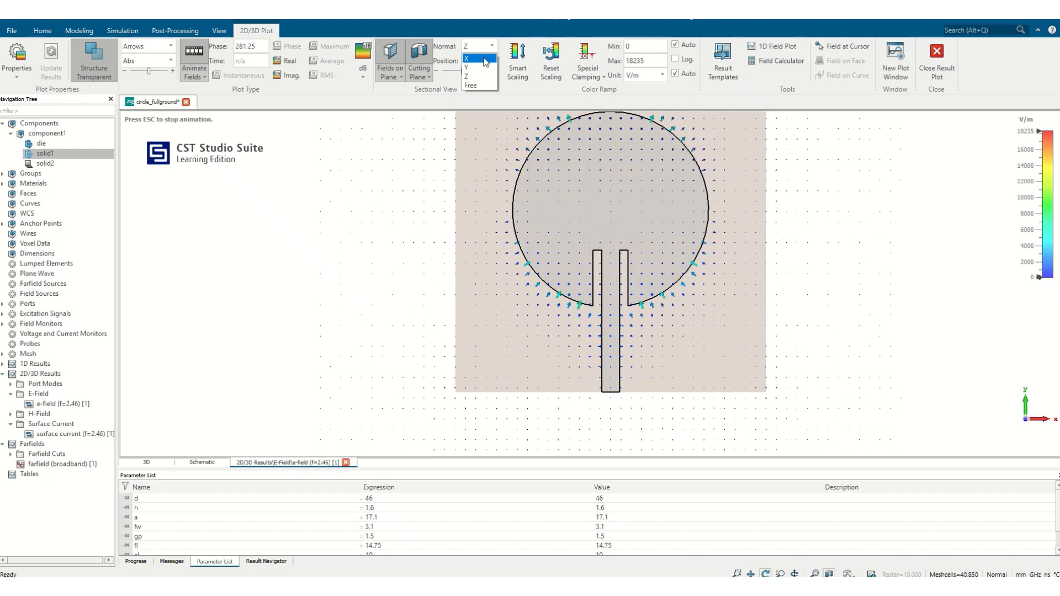
left_click(484, 59)
left_click_drag(668, 362, 670, 364)
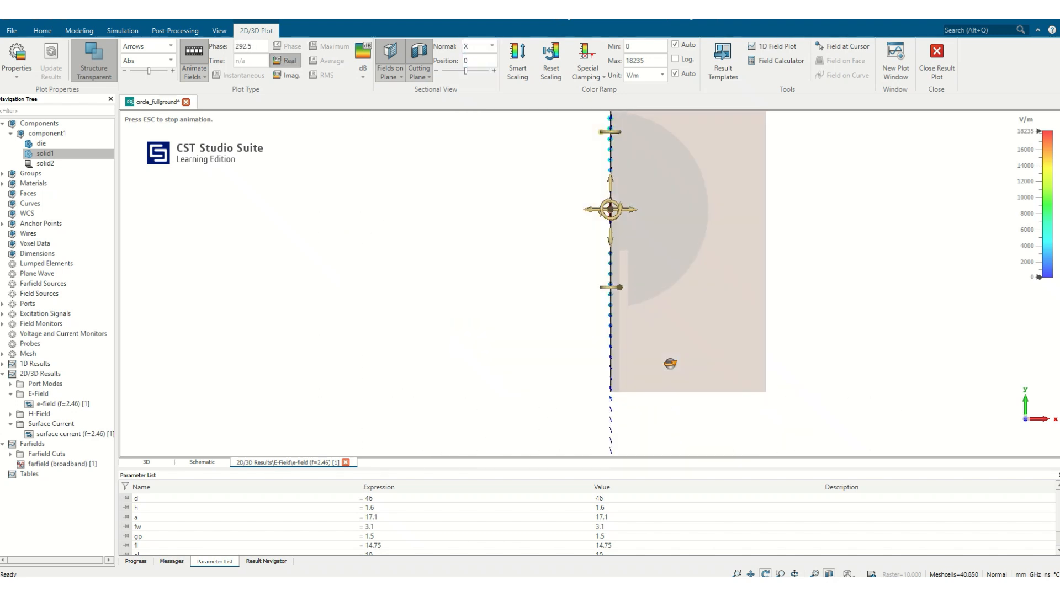
left_click(482, 48)
left_click(473, 69)
left_click_drag(596, 283, 596, 254)
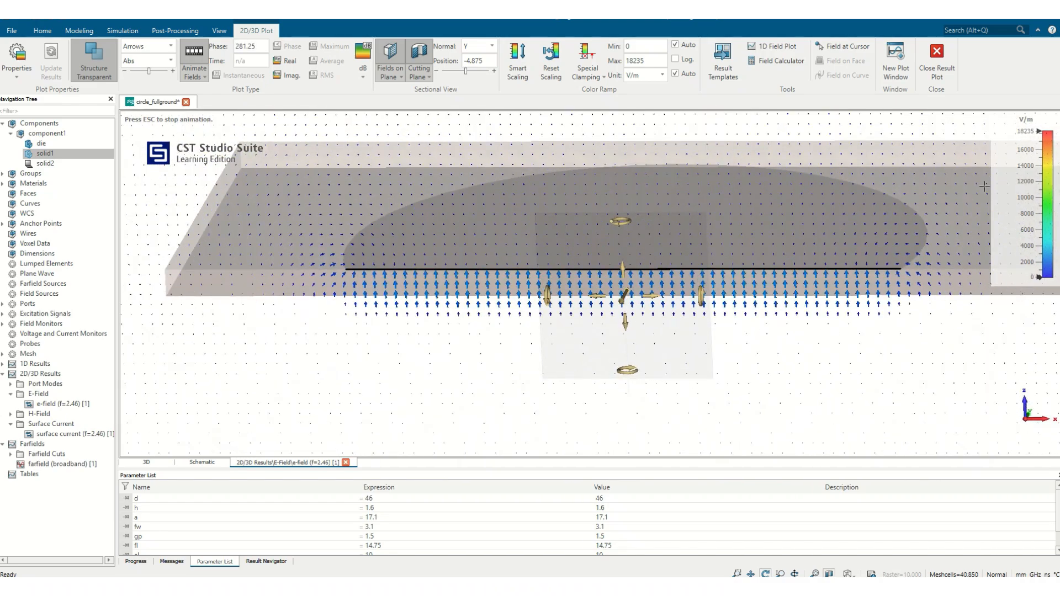
- Lower the E-field color scale maximum to about 429 V/m
left_click_drag(1022, 193, 1014, 155)
left_click_drag(1008, 234, 1012, 148)
left_click_drag(1017, 216, 1025, 157)
left_click_drag(1029, 206, 1019, 170)
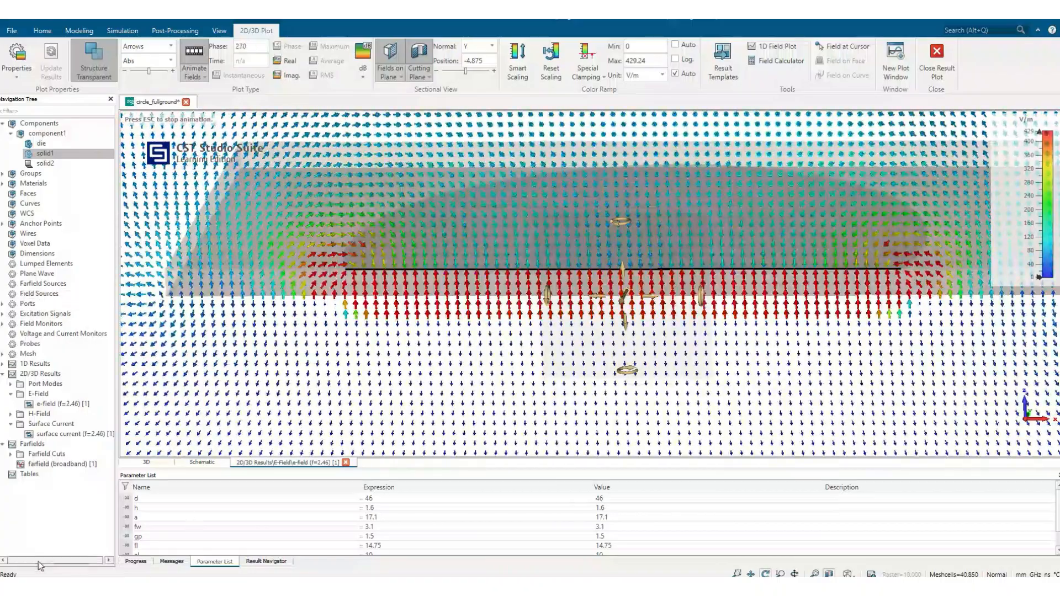
- Open the 2.46 GHz H-field result on the Y-normal plane, followed by the broadband farfield result
left_click(11, 414)
left_click(37, 425)
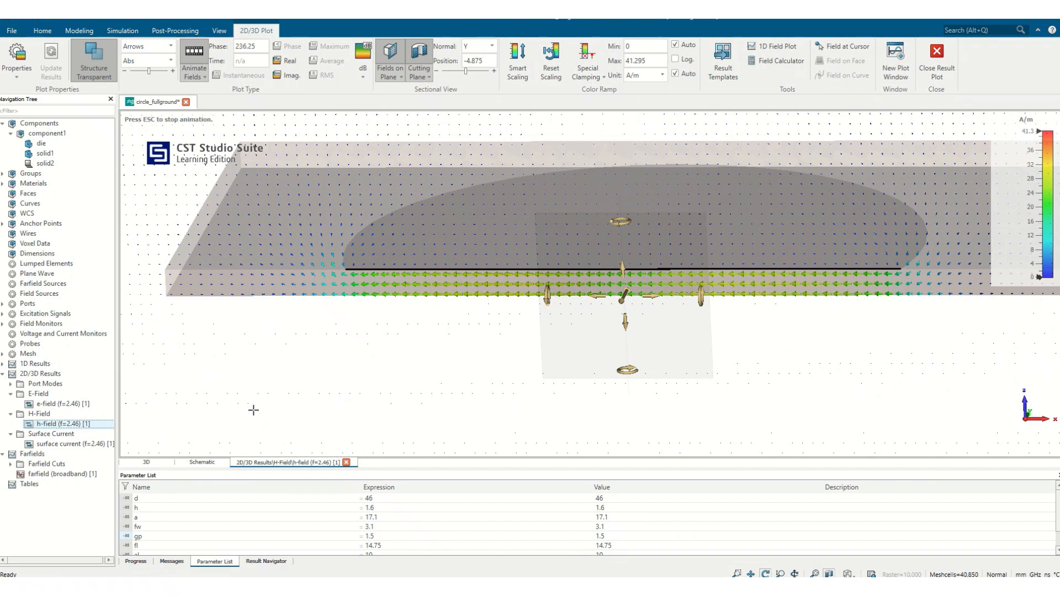
left_click(67, 474)
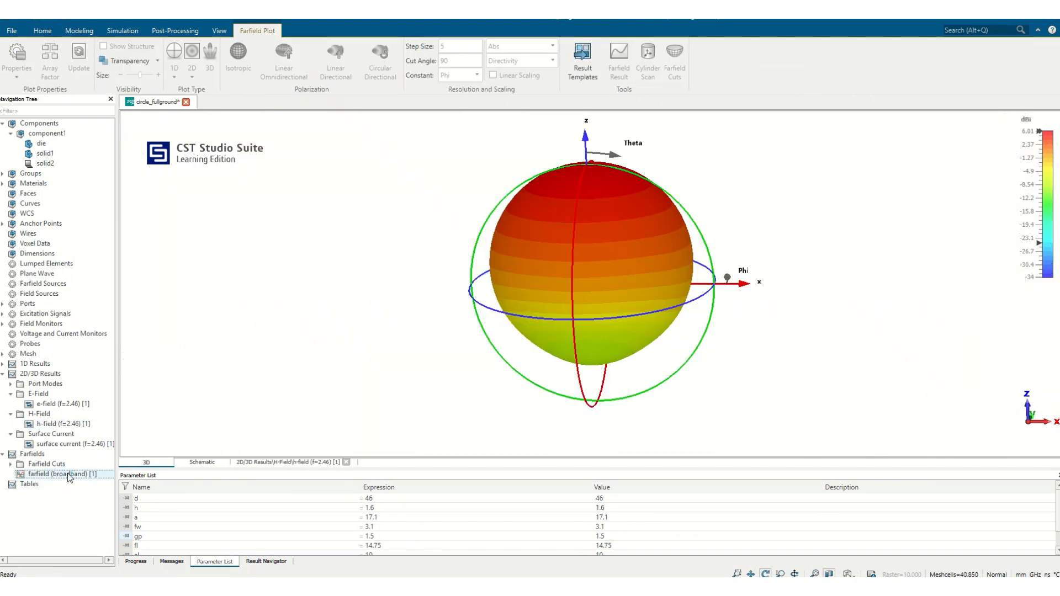